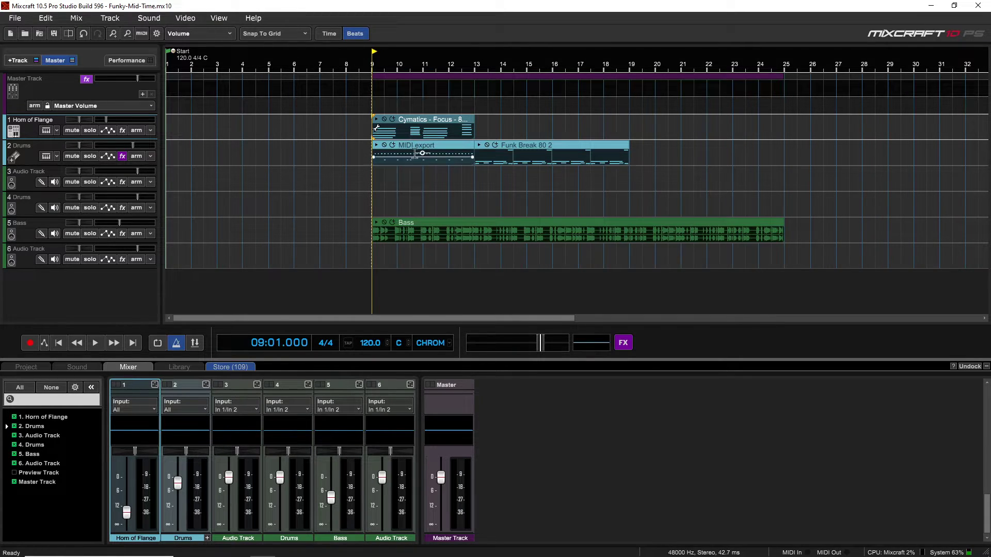
Solo the Drums track and audition its MIDI export and Funk Break clips from bar 9.
left_click(436, 150)
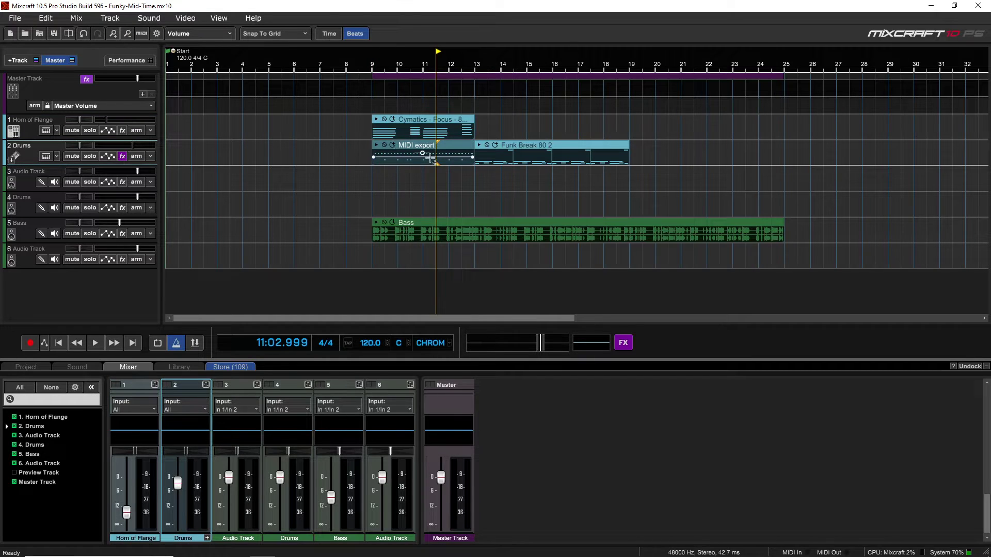
left_click(372, 183)
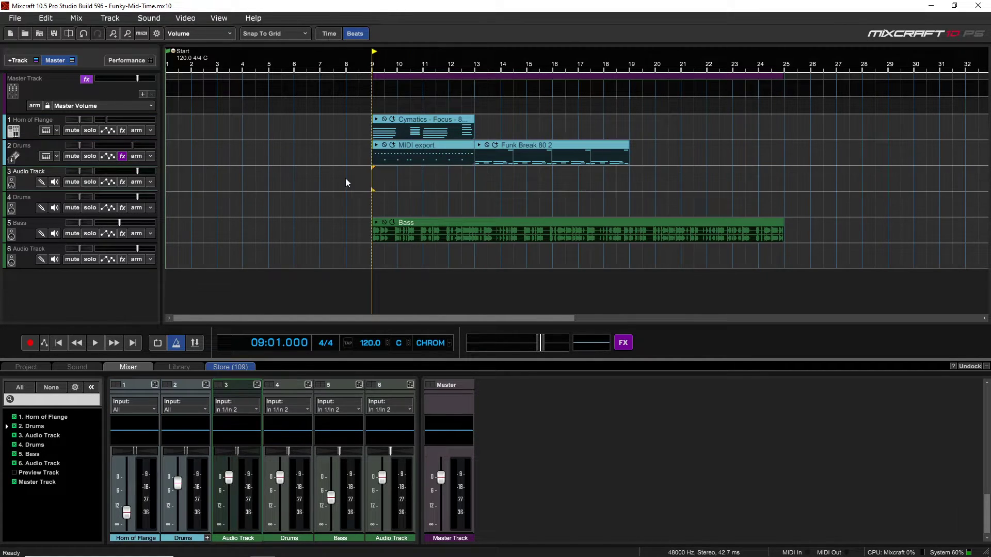
left_click(90, 155)
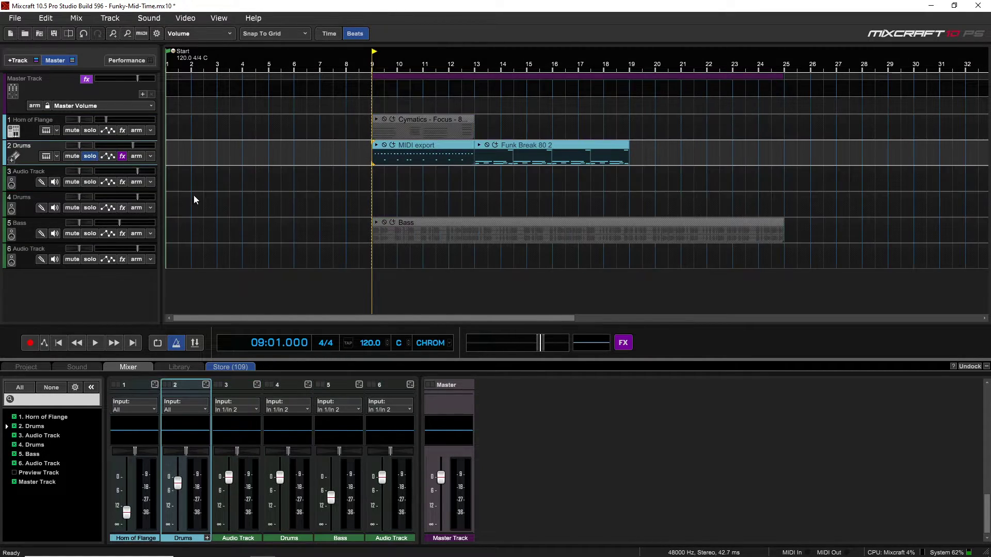
key("space")
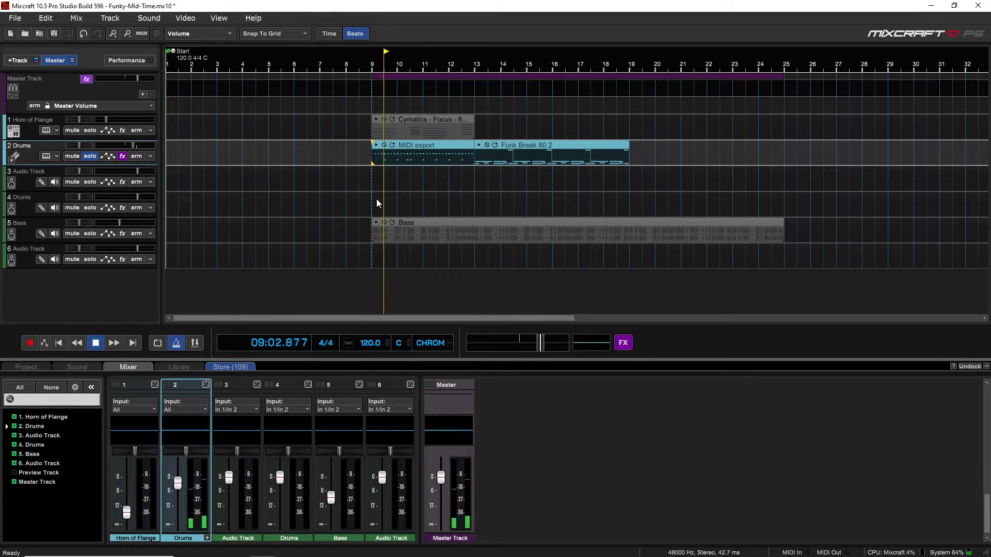
key("space")
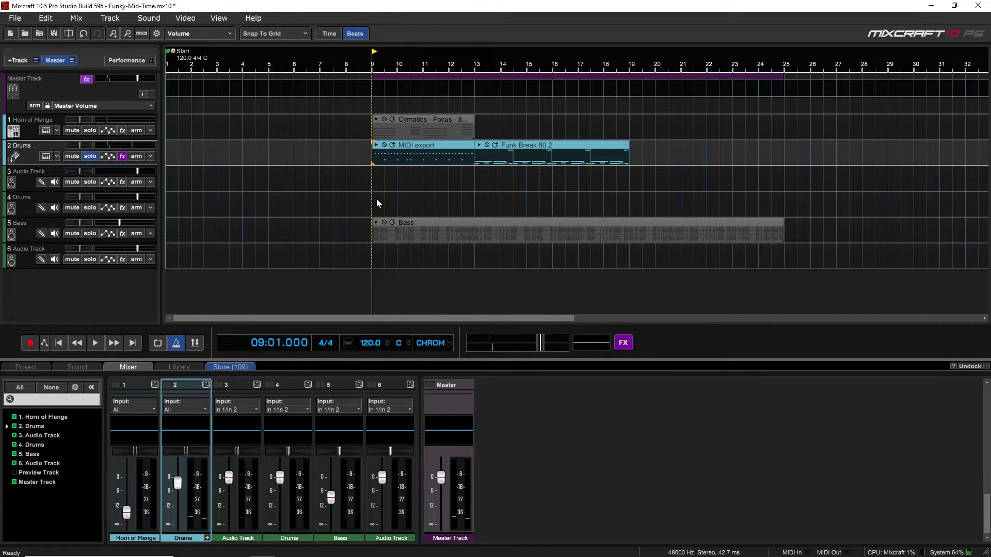
right_click(411, 145)
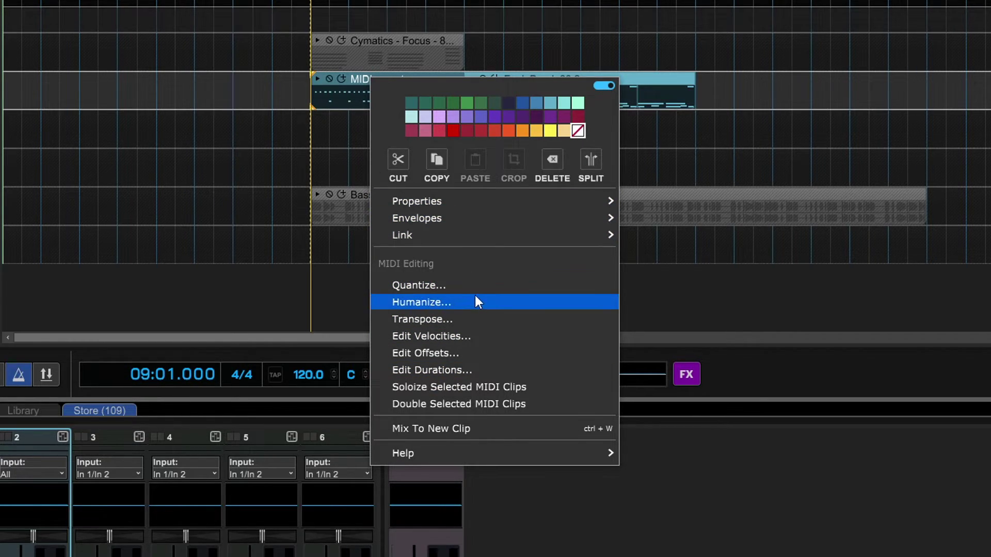
left_click(432, 287)
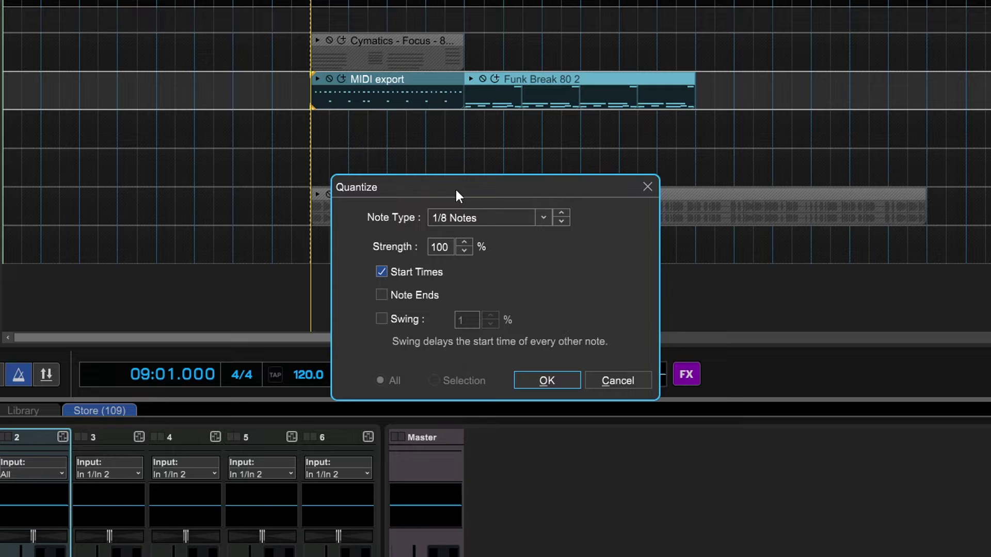
left_click(544, 219)
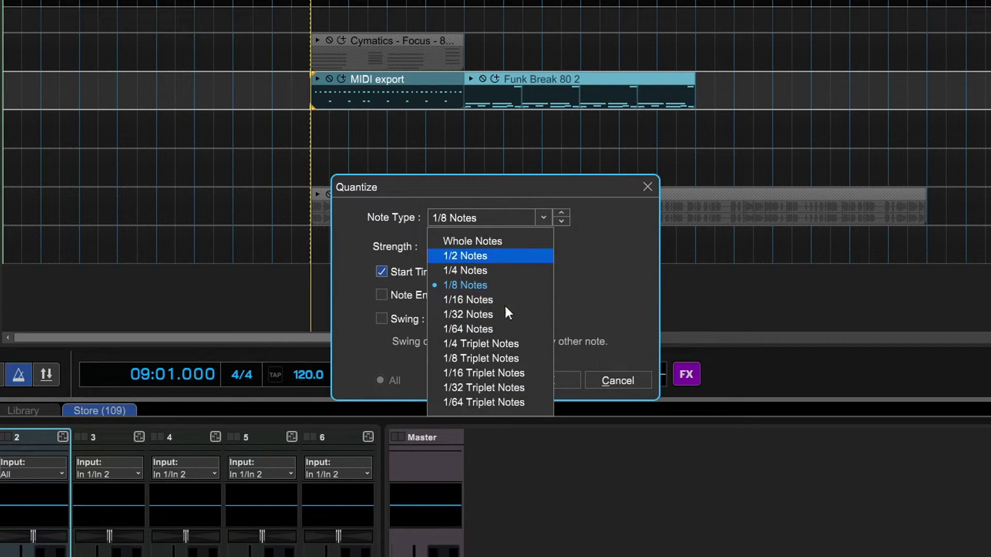
left_click(600, 284)
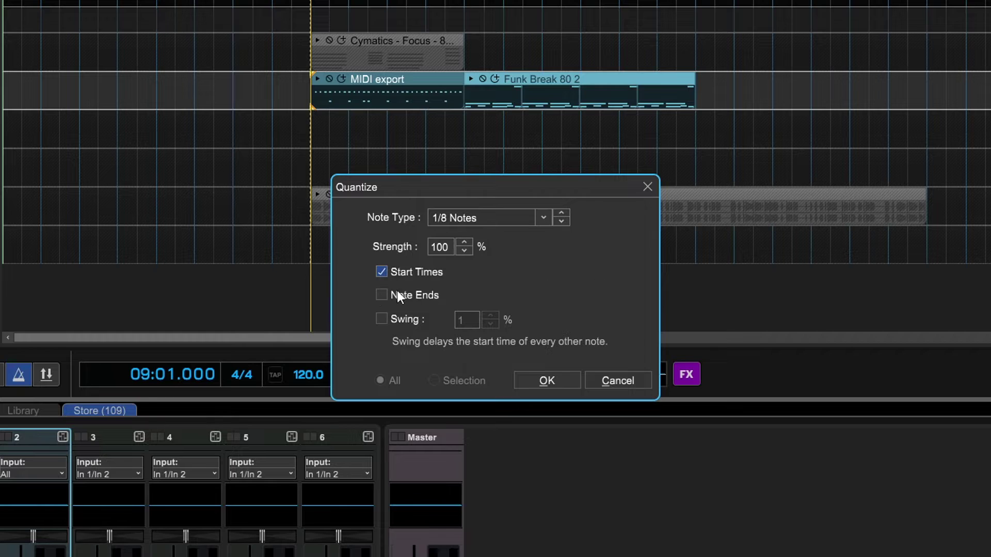
left_click(619, 378)
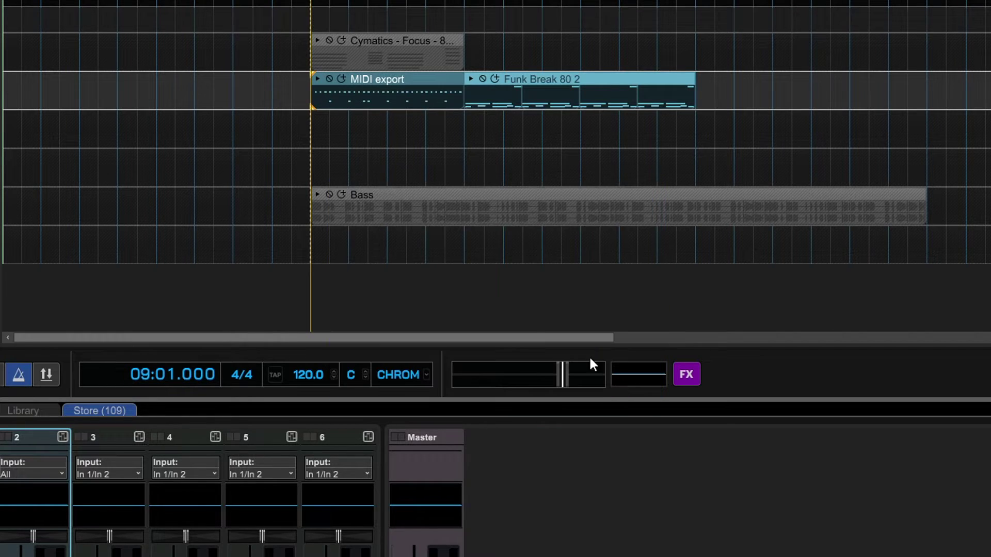
Show the MIDI export clip's drum notes and velocities in the piano roll.
right_click(419, 81)
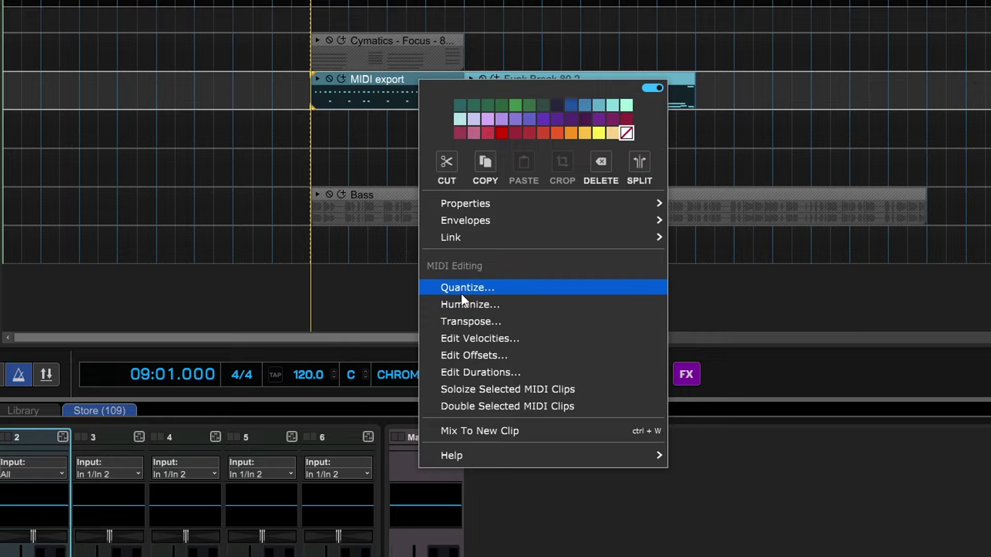
left_click(438, 72)
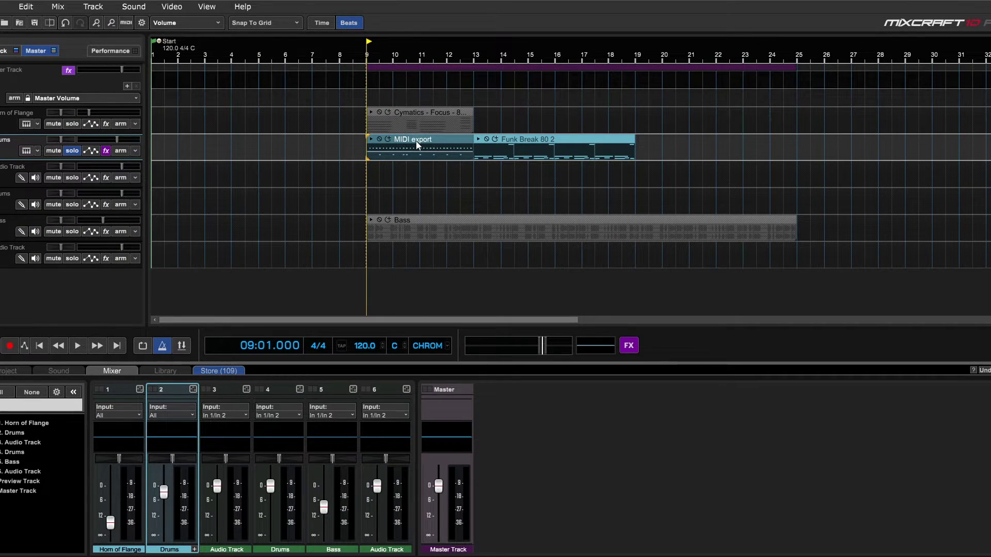
left_click(416, 140)
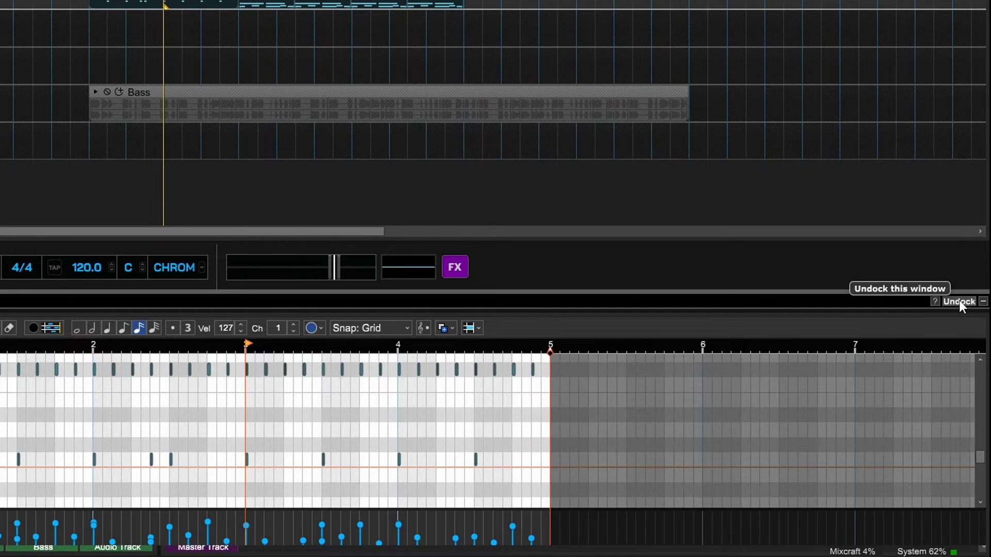
left_click(959, 301)
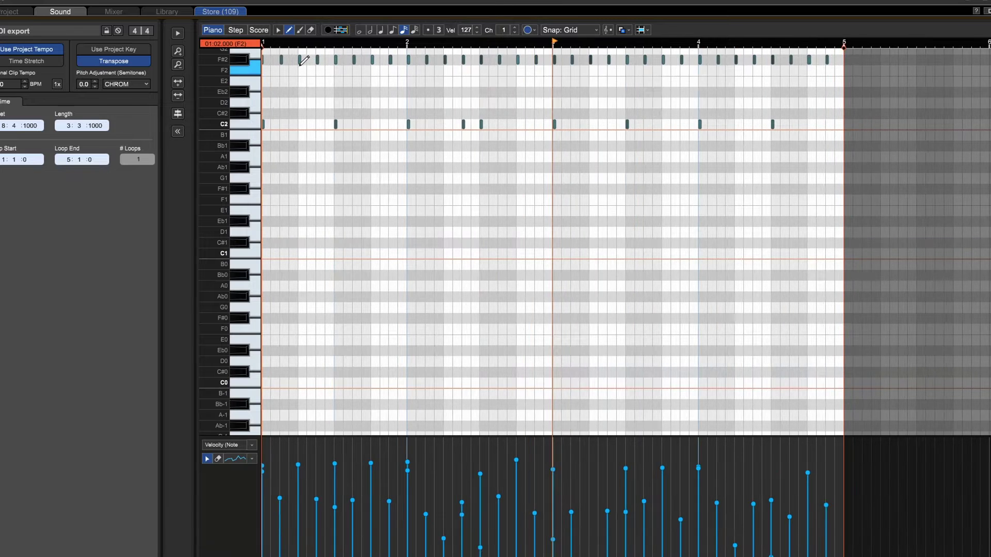
scroll(270, 35, "up", 5)
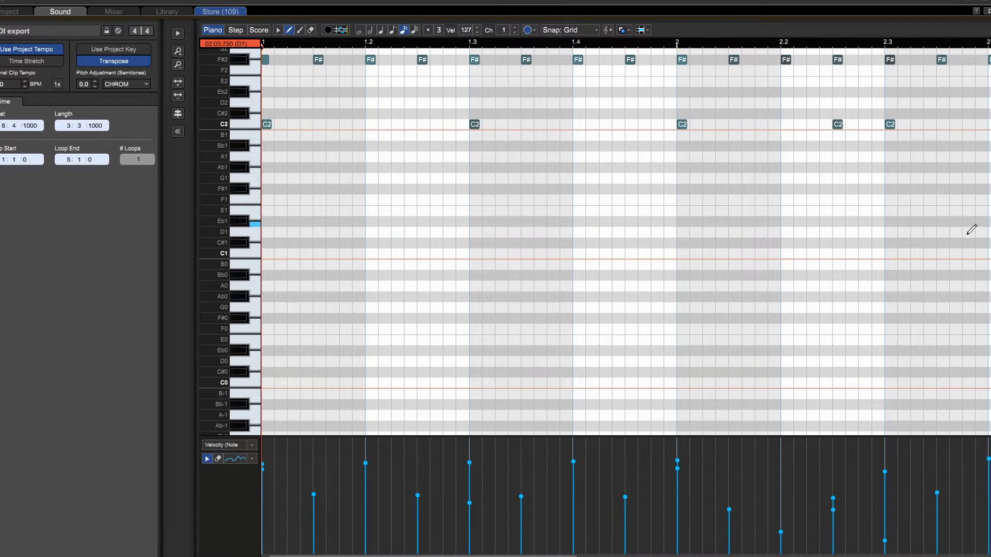
scroll(968, 228, "up", 5)
scroll(857, 291, "down", 1)
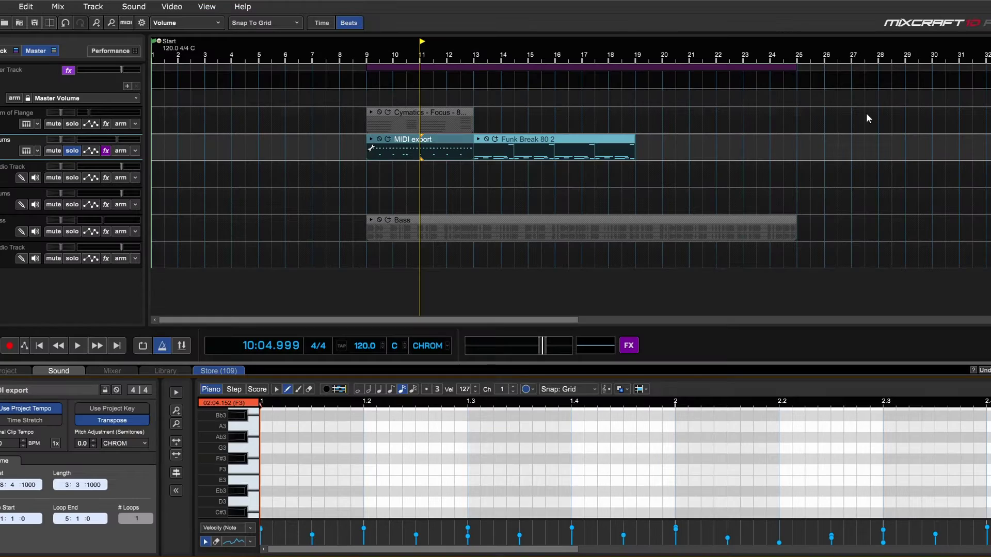
scroll(433, 436, "down", 2)
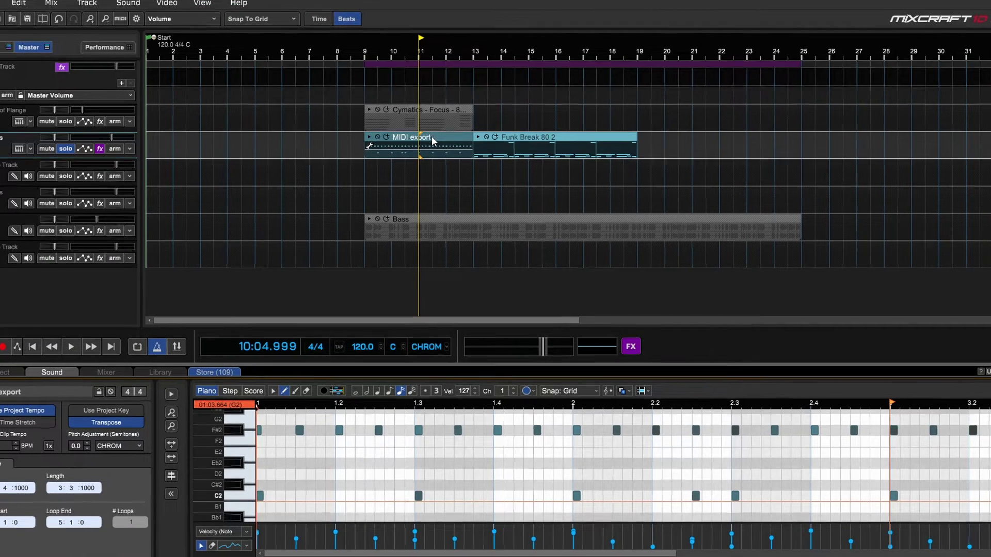
Set Humanize Notes to a 12 ms Max Adjustment with Random Start Time shifts.
right_click(432, 139)
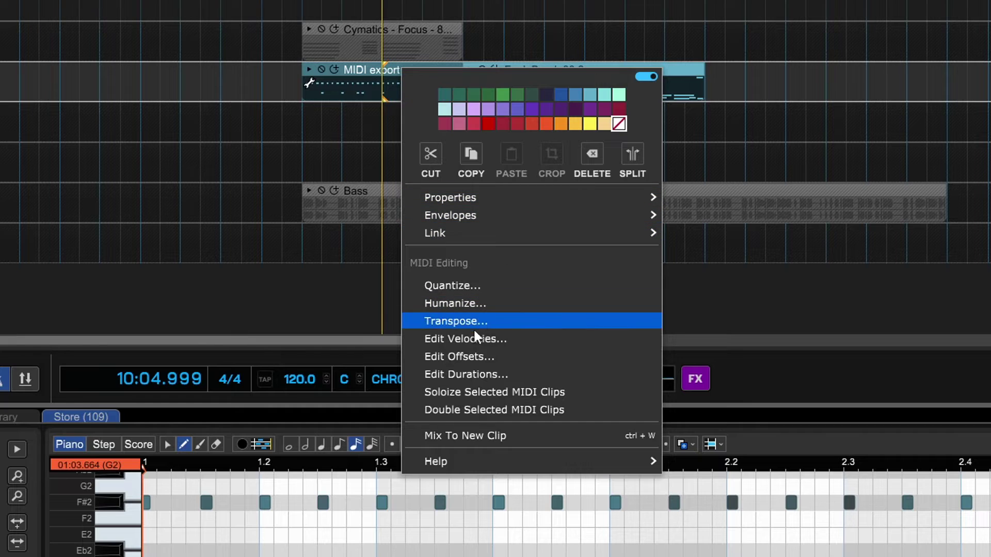
left_click(454, 303)
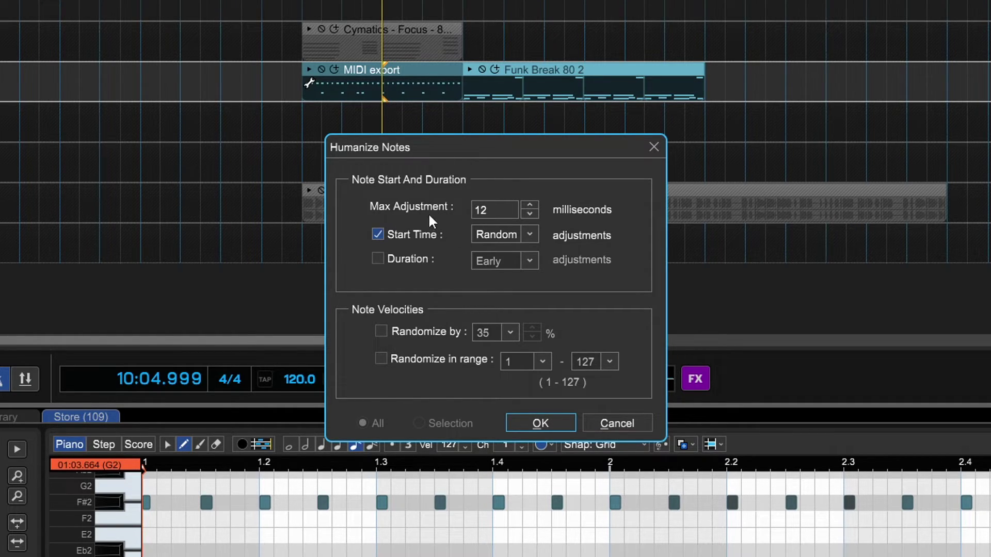
left_click(491, 207)
type("2")
left_click(528, 233)
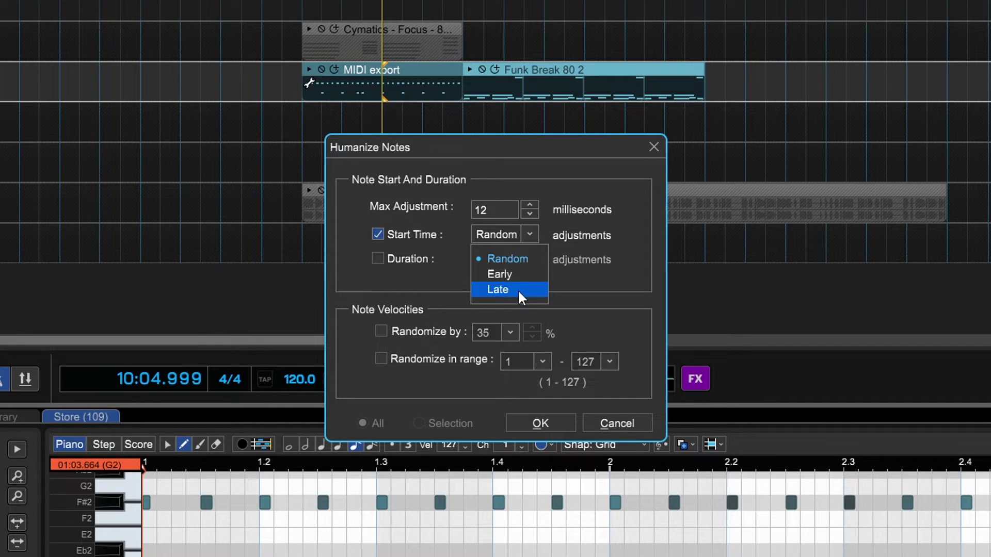
left_click(504, 249)
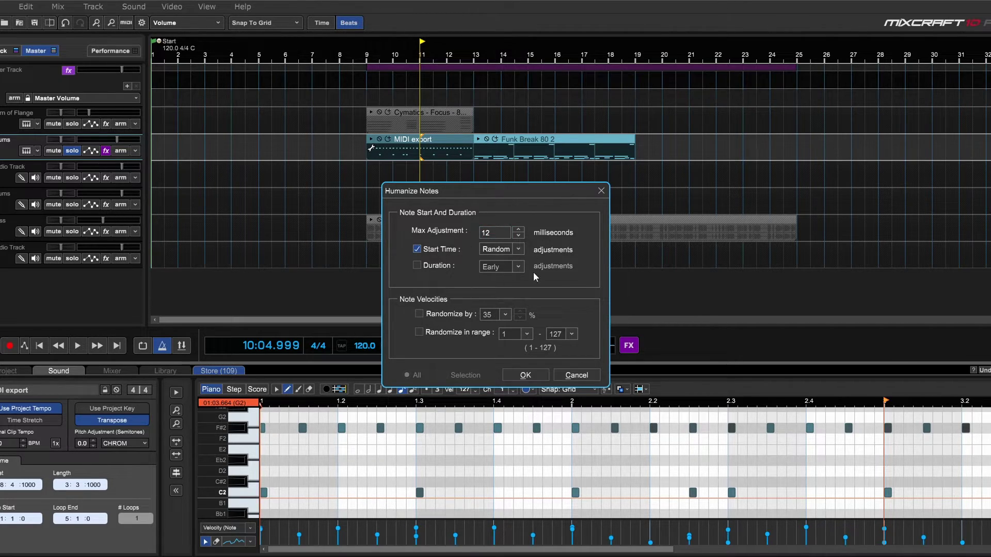
Apply the humanizing and play back the humanized MIDI export drum pattern.
left_click(524, 376)
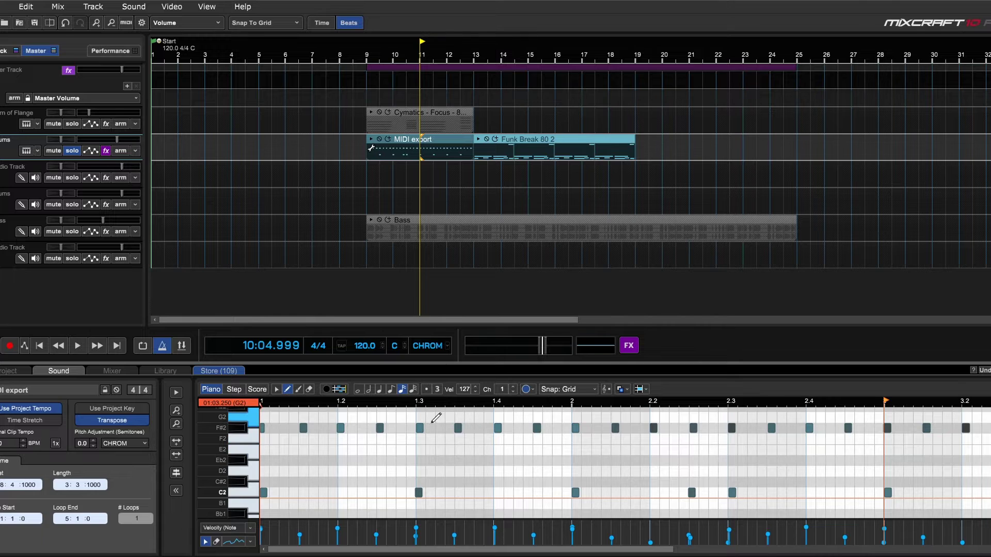
scroll(442, 421, "up", 1)
scroll(443, 422, "up", 1)
scroll(537, 436, "up", 1)
scroll(762, 444, "up", 1)
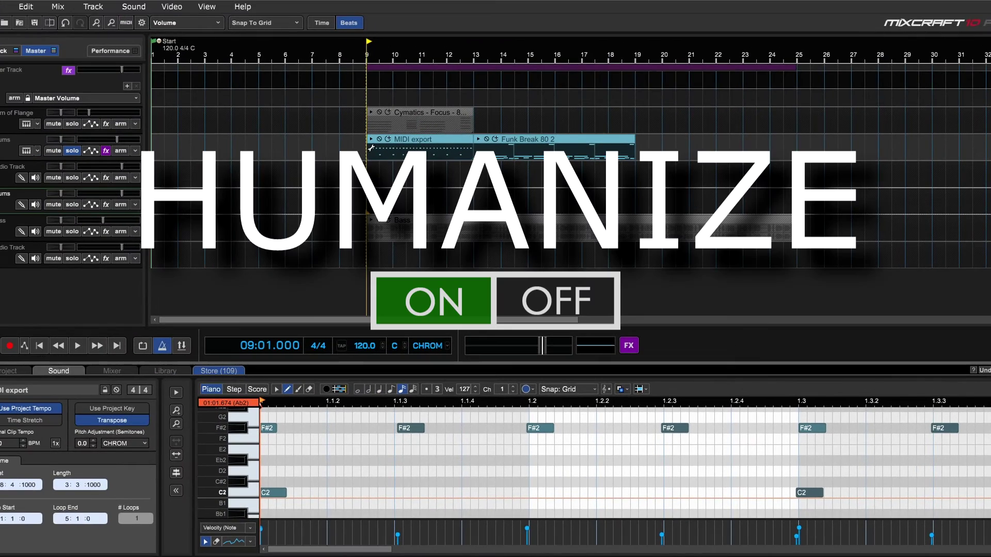
key("space")
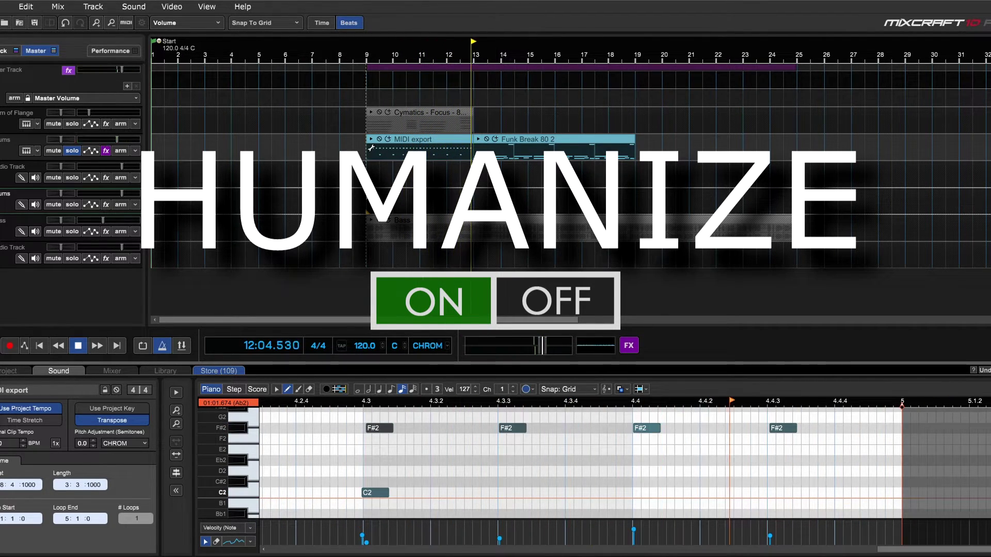
key("space")
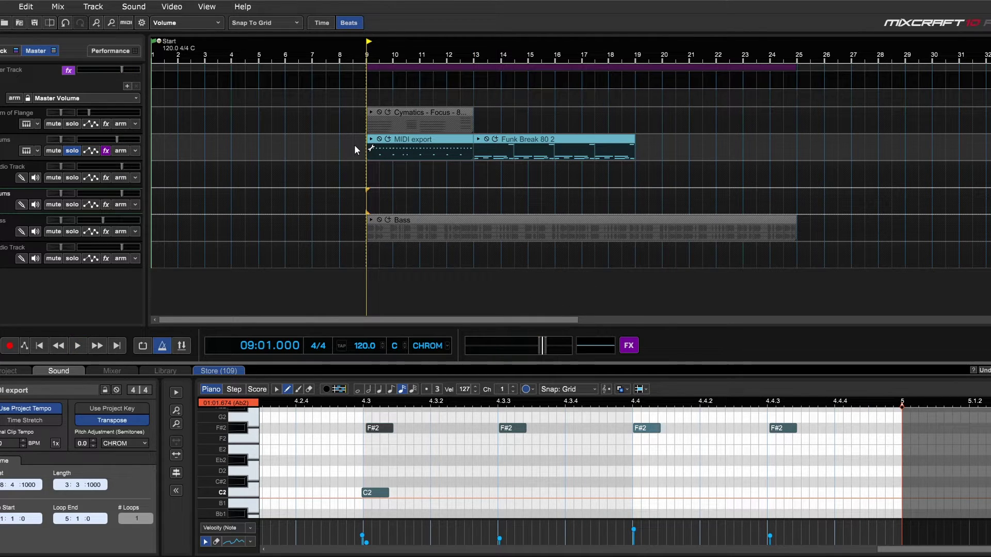
key("space")
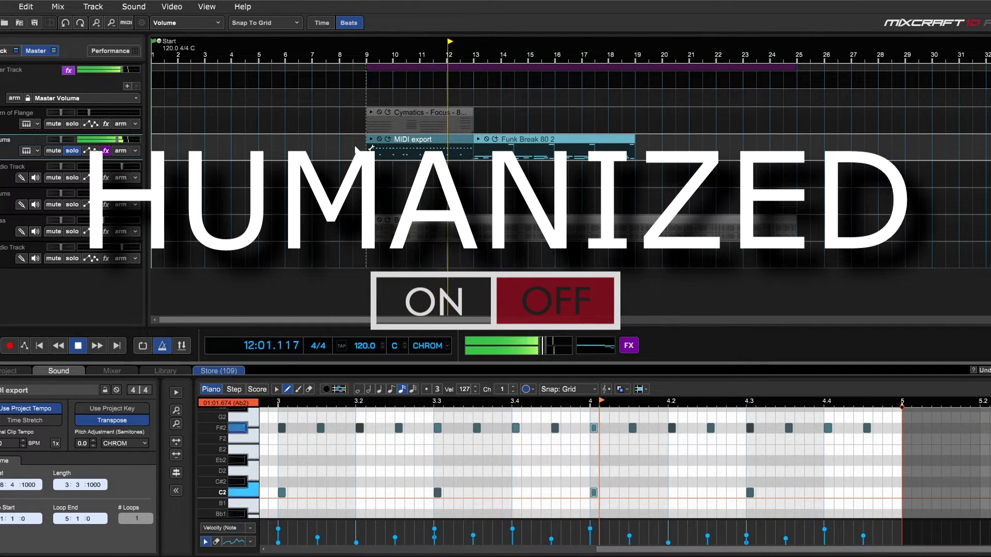
key("space")
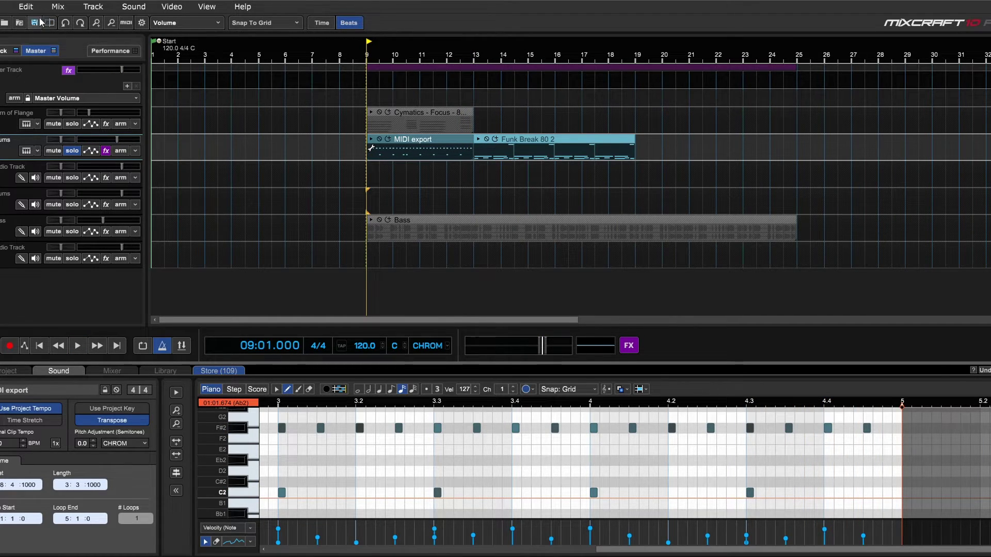
left_click(25, 6)
left_click(38, 35)
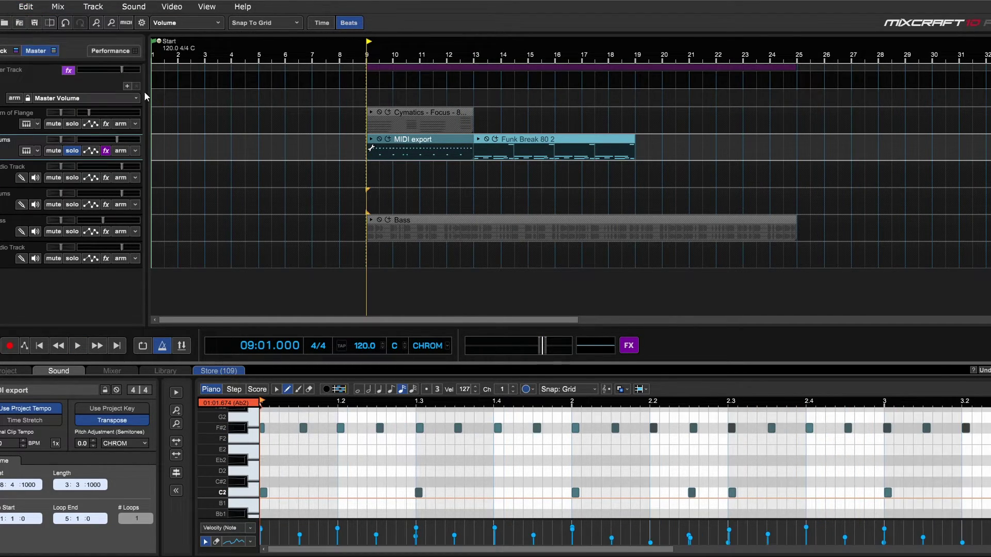
key("space")
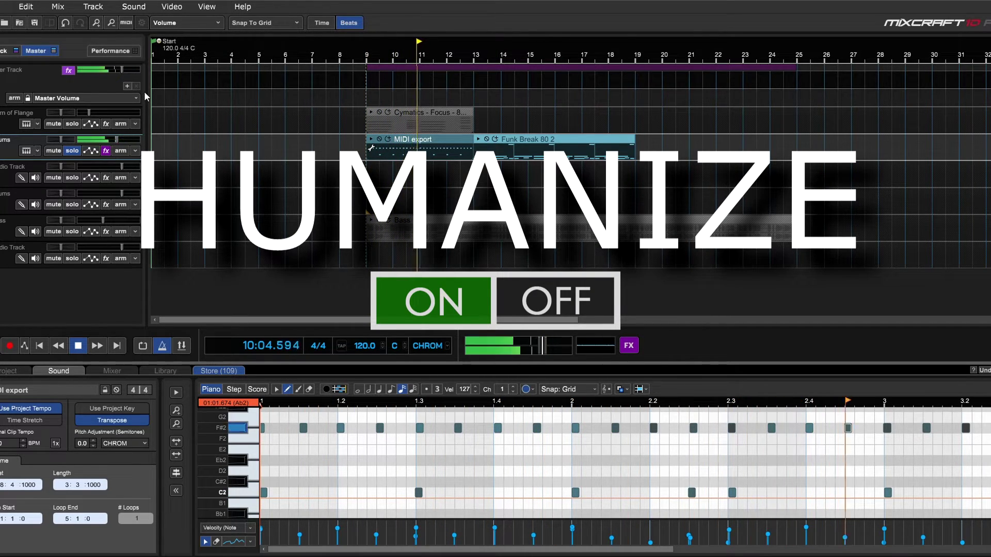
key("space")
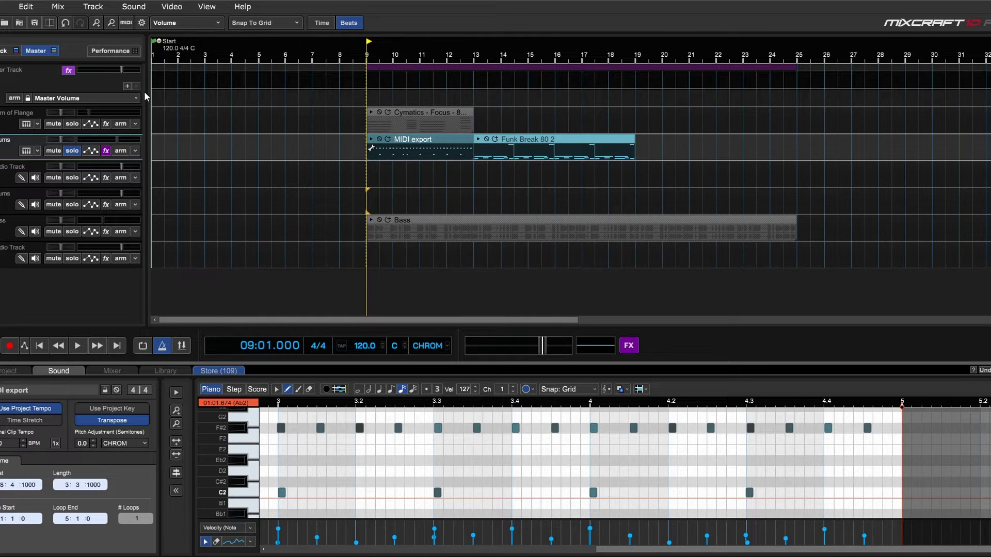
right_click(432, 143)
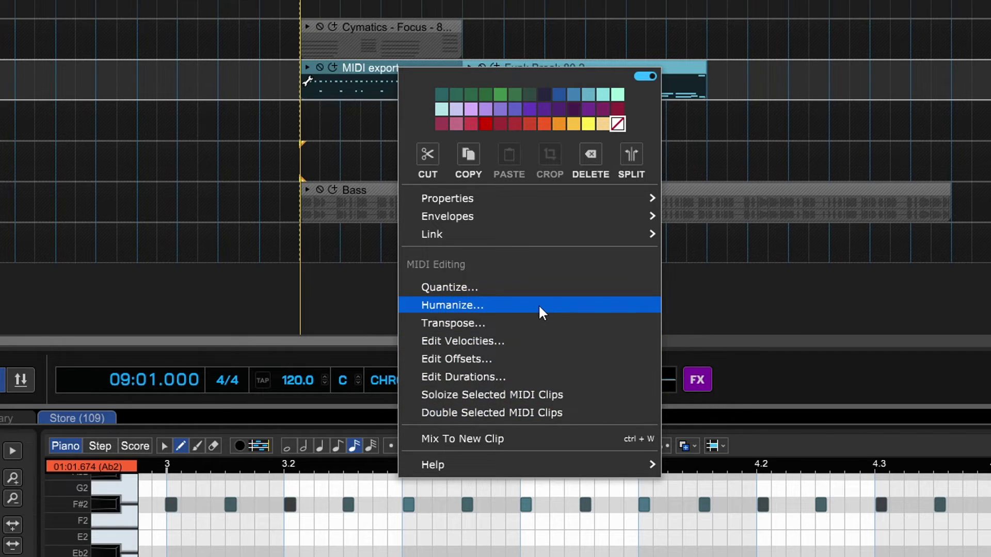
Switch the lower panel from the piano roll to the Mixer.
left_click(520, 288)
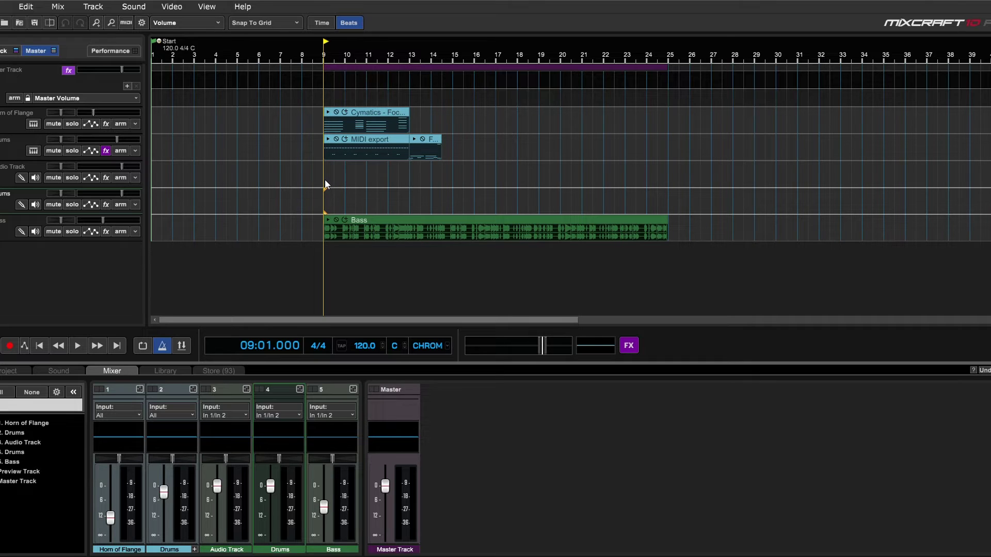
key("space")
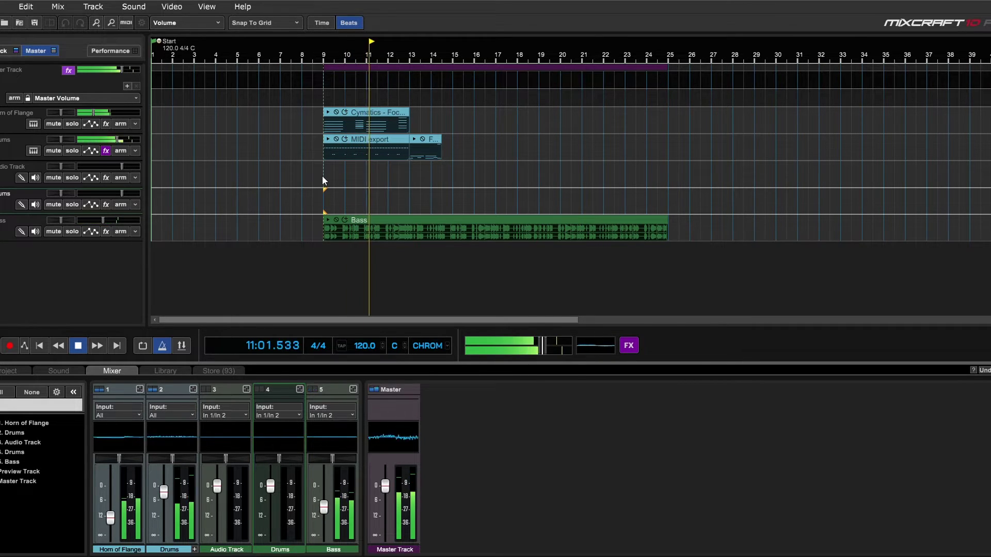
key("space")
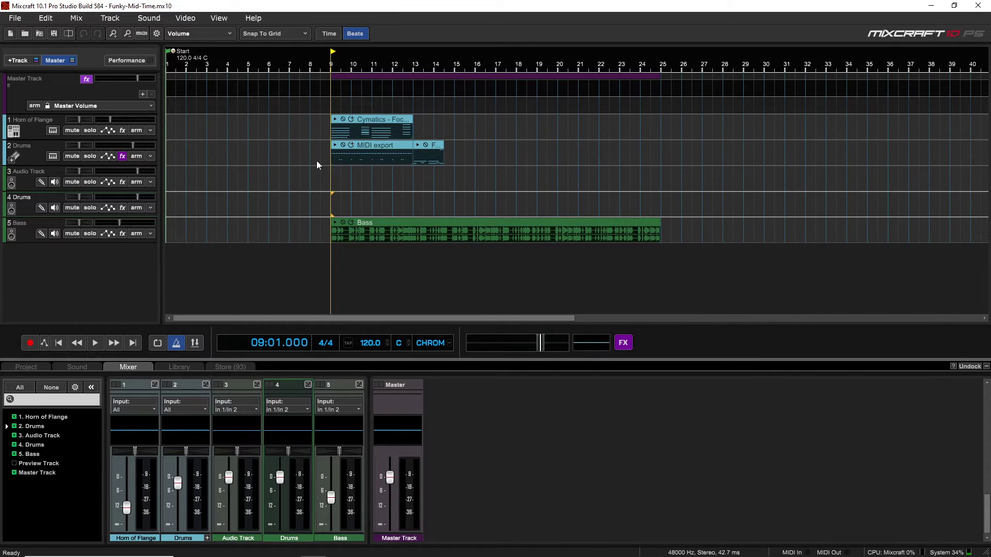
double_click(371, 121)
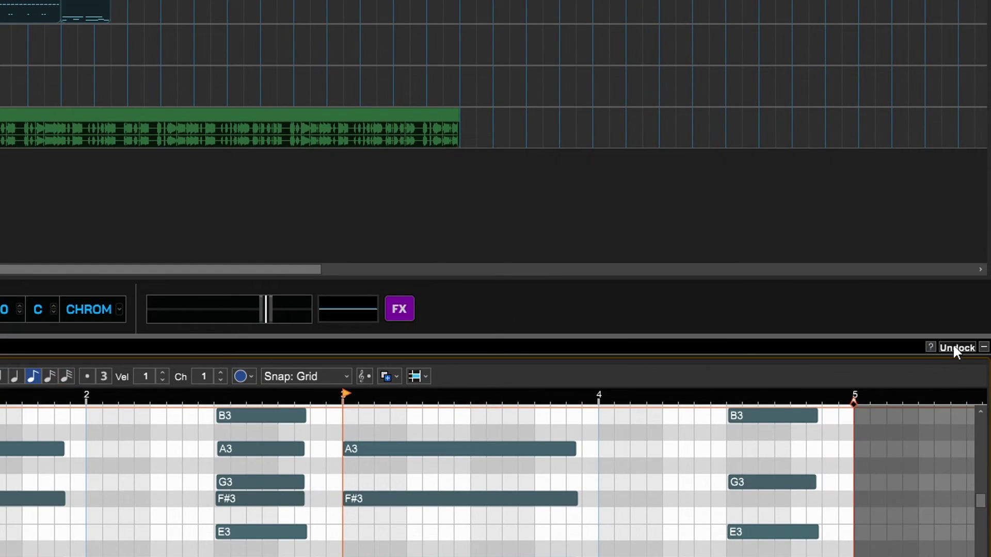
Undock the clip details and set the Cymatics horn loop to Use Project Key.
left_click(957, 347)
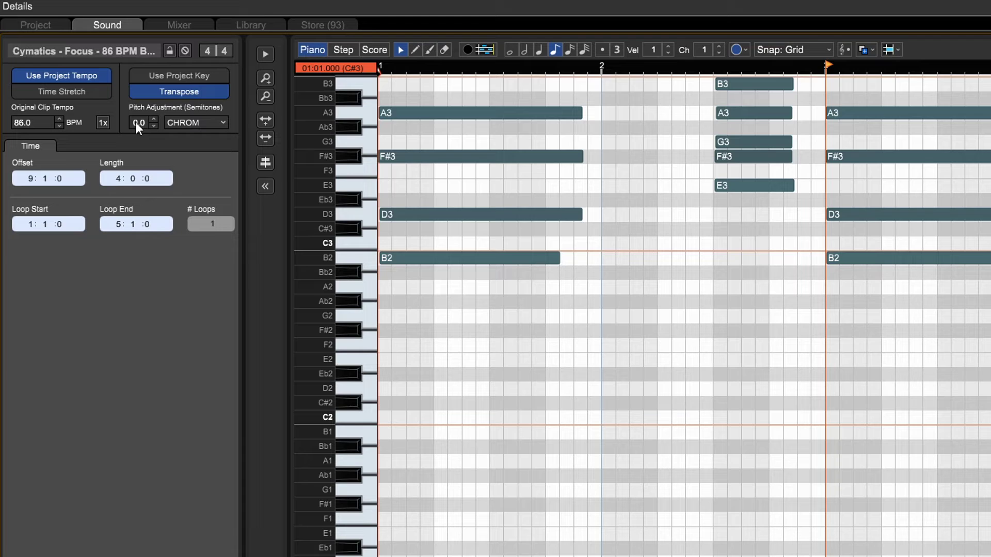
left_click(181, 79)
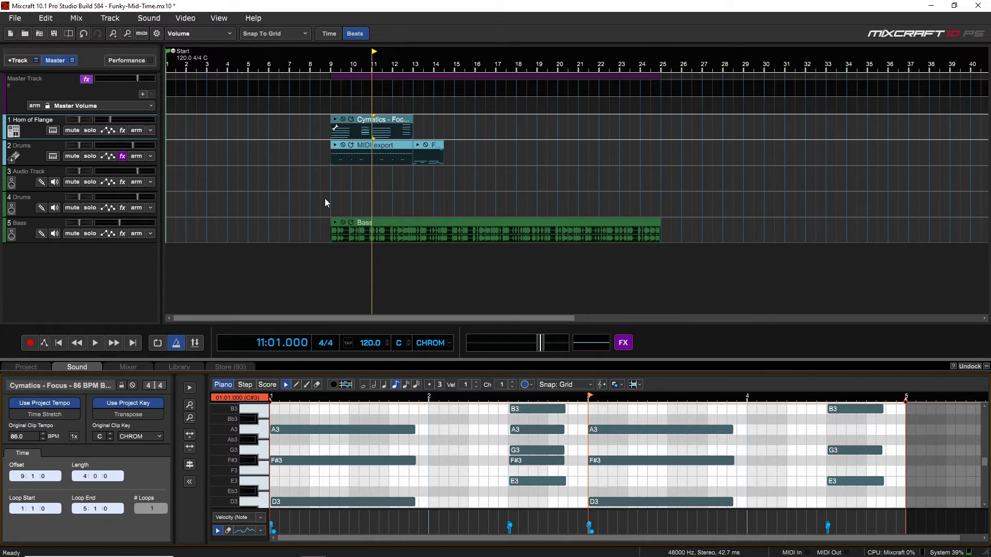
key("space")
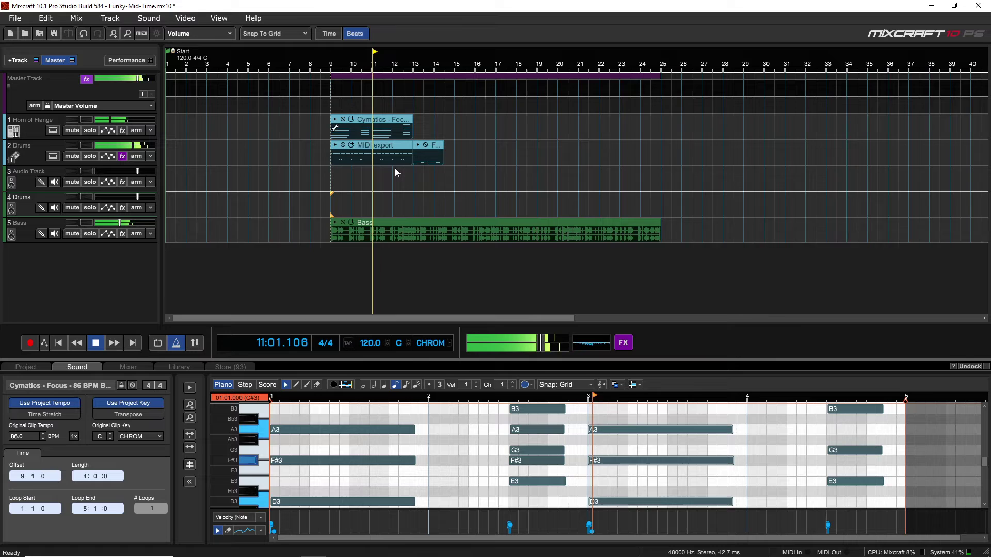
key("space")
scroll(495, 205, "up", 2)
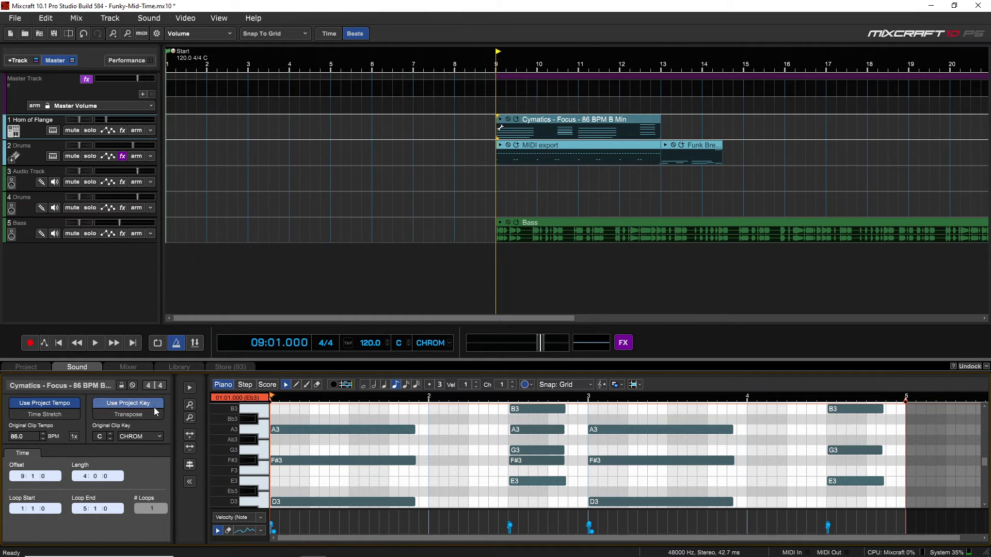
left_click(111, 439)
left_click(143, 435)
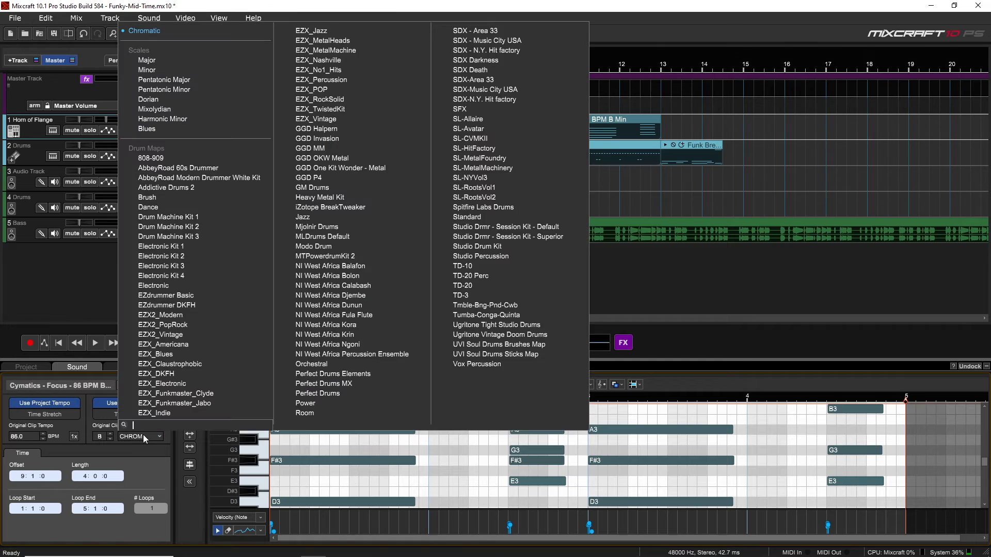
left_click(159, 69)
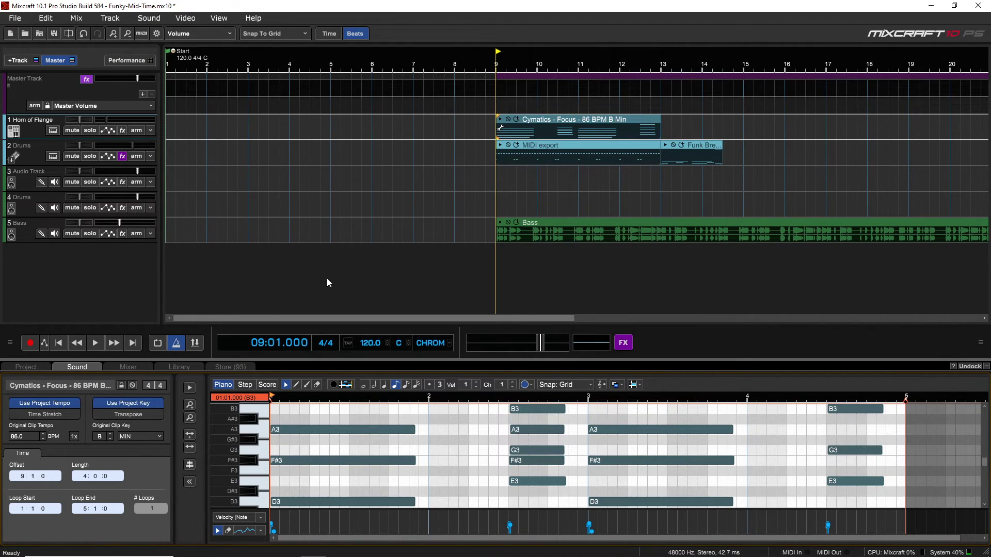
key("space")
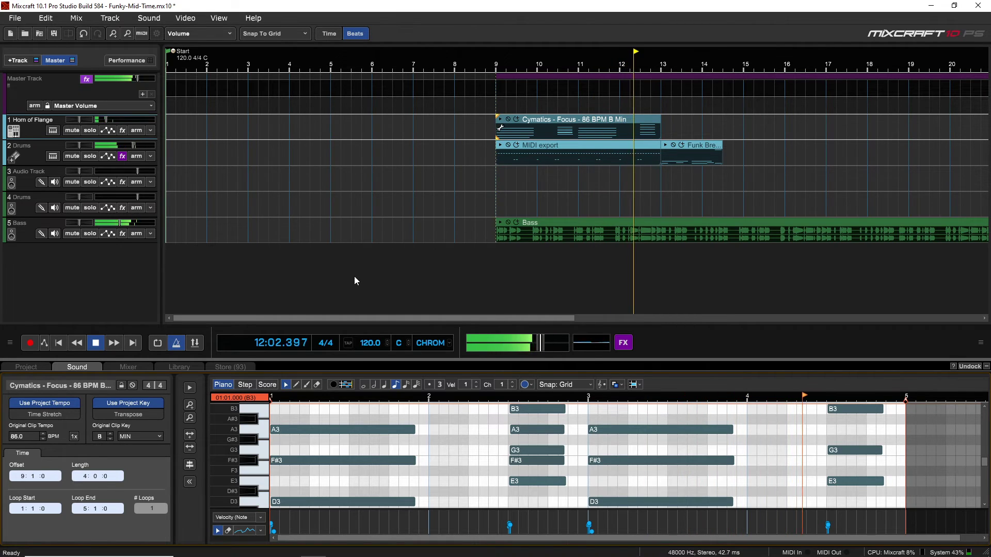
key("space")
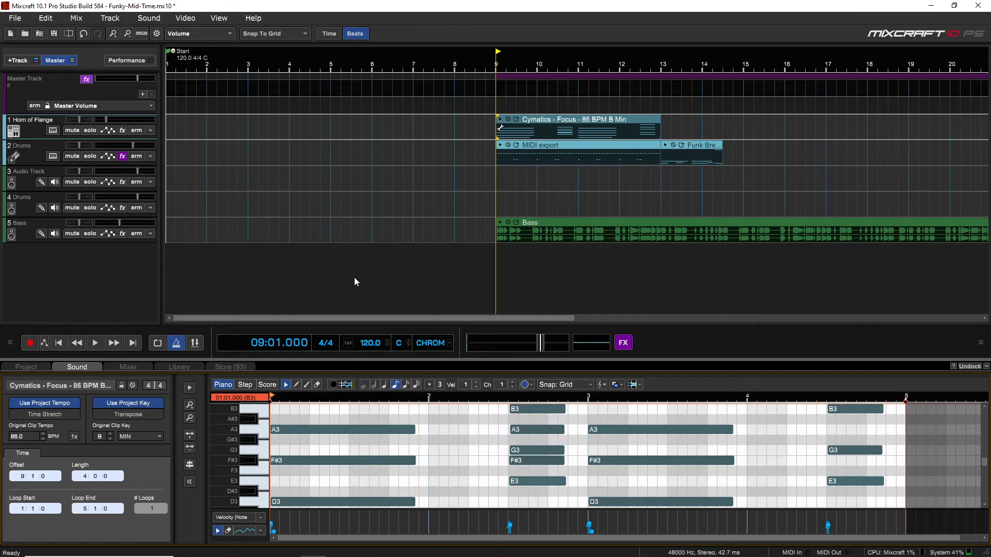
Audition the Funk Break 80 2 drum break from where it begins.
left_click(548, 232)
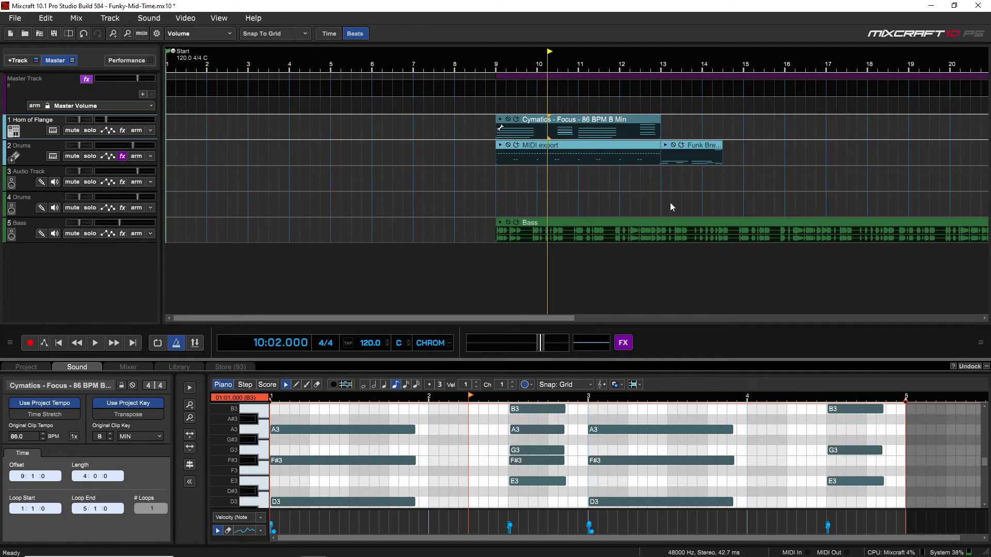
left_click(659, 180)
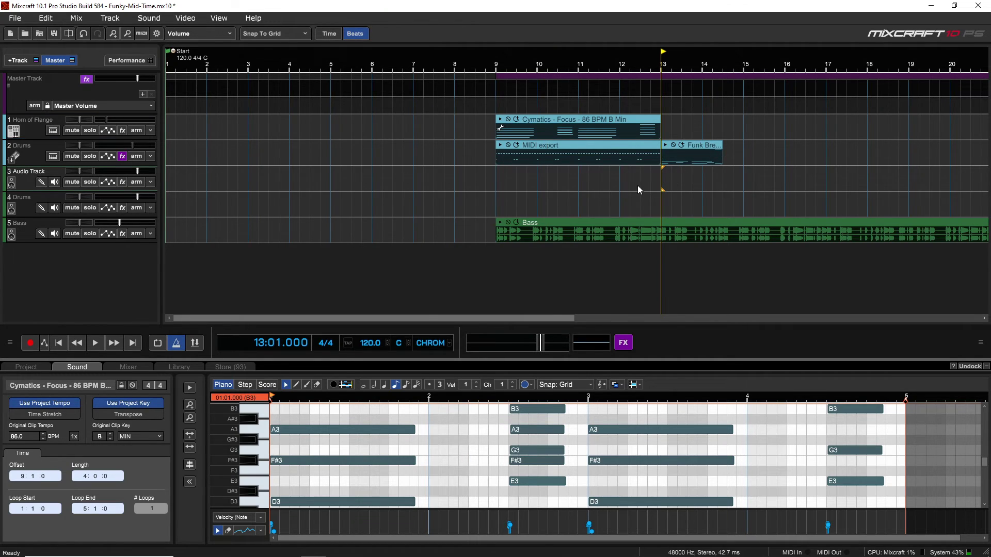
key("space")
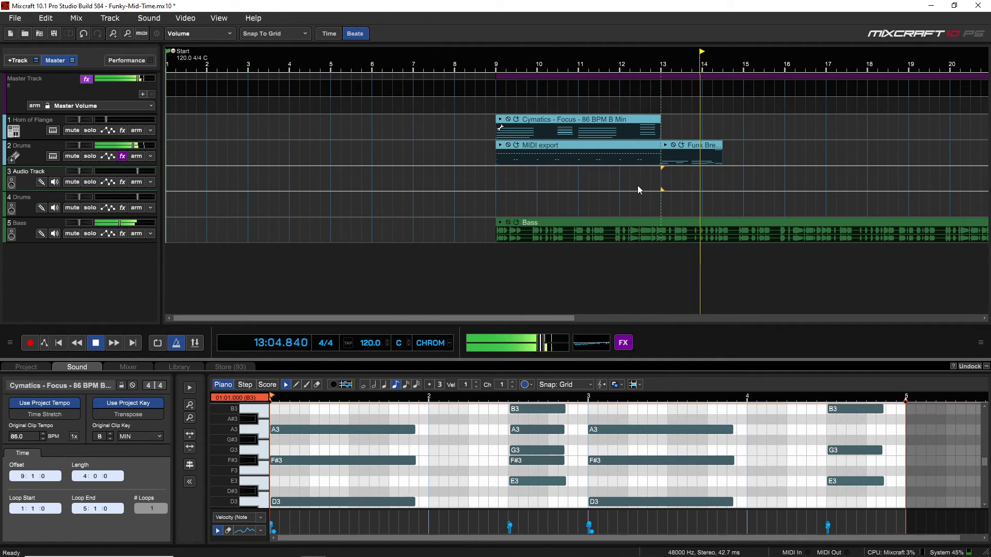
key("space")
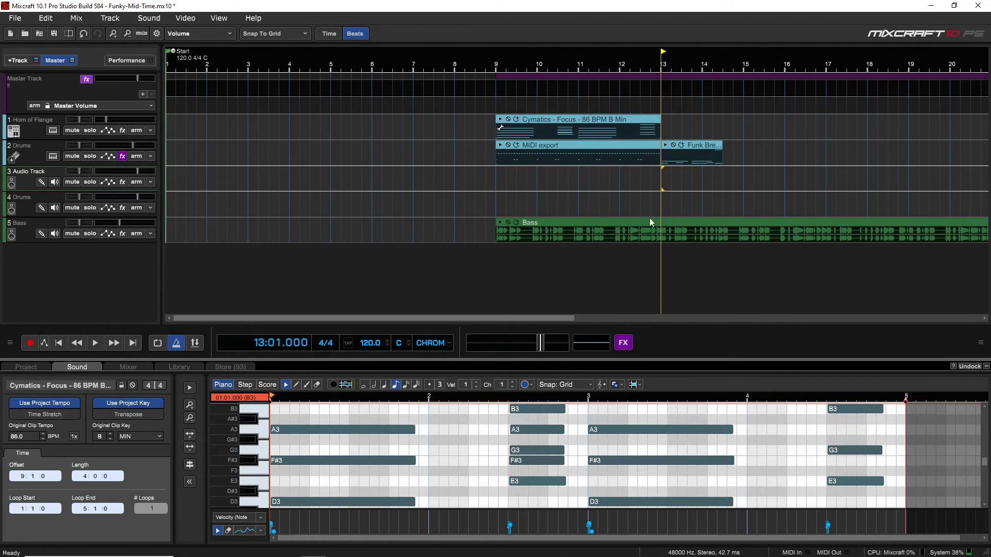
Set Funk Break 80 2 to Use Project Tempo (120 BPM) and listen to it.
left_click(692, 145)
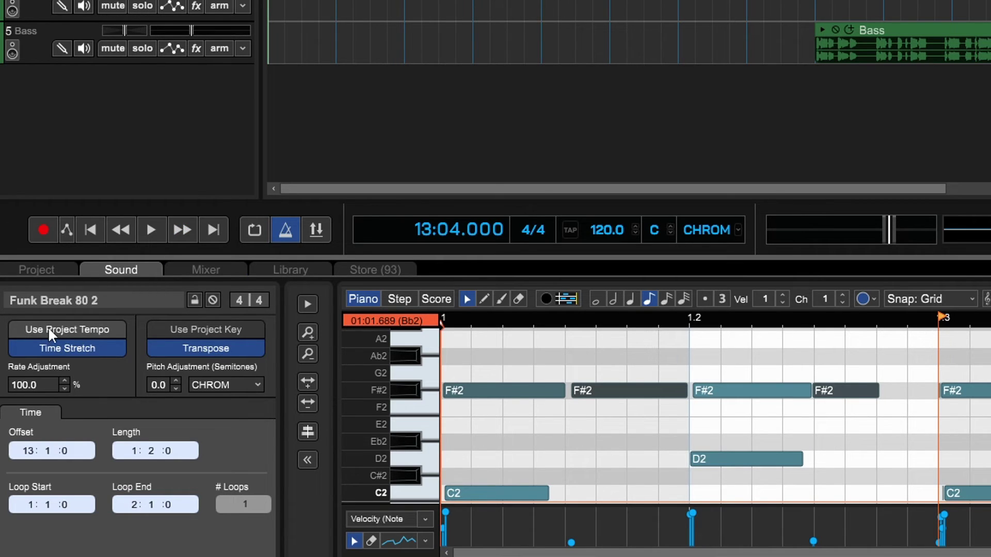
left_click(88, 327)
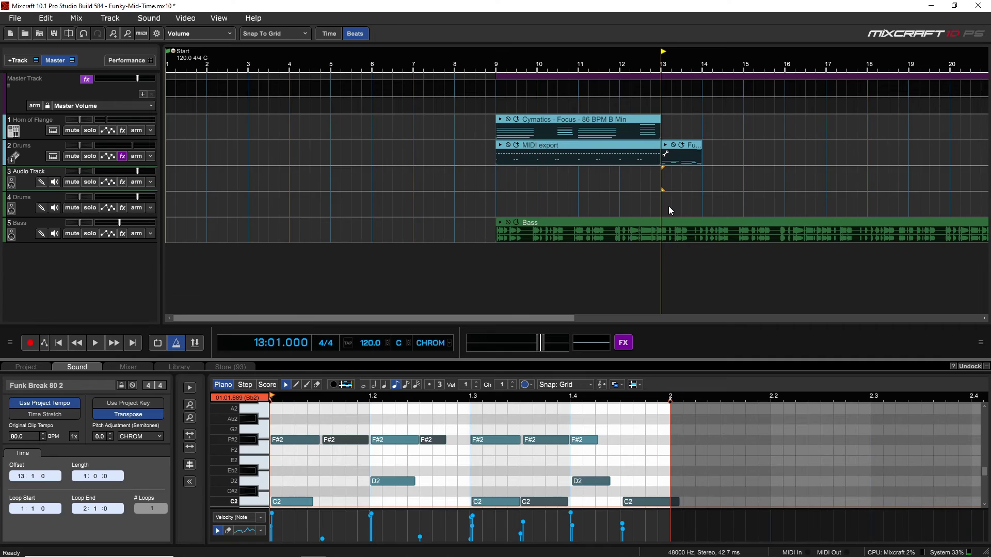
key("space")
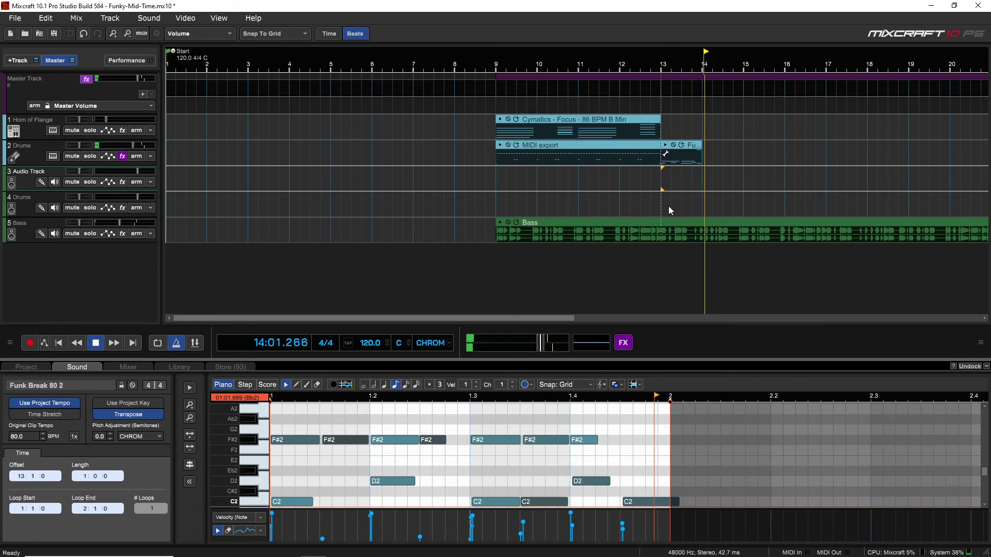
key("space")
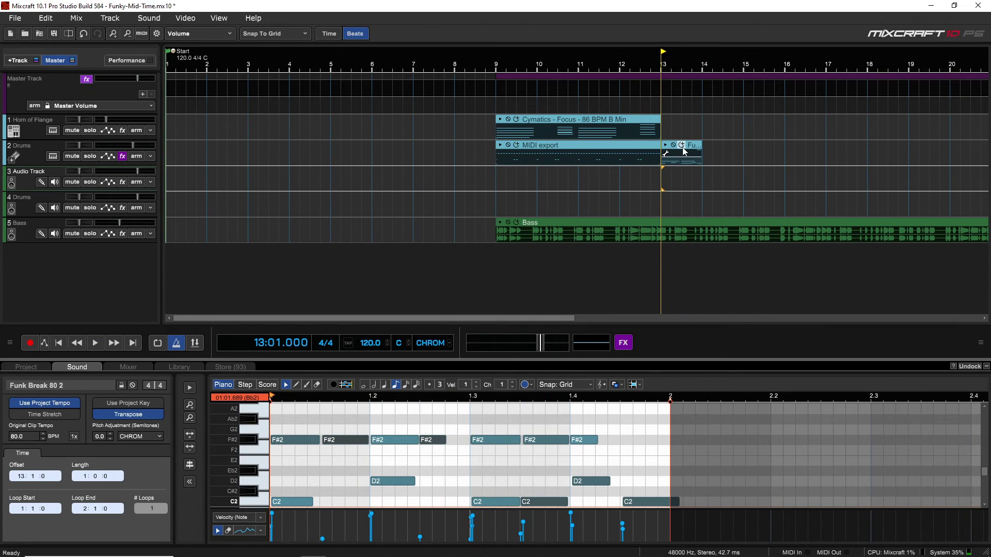
Extend the Funk Break clip from bar 14 to bar 17 and audition the loop.
left_click_drag(683, 151, 825, 151)
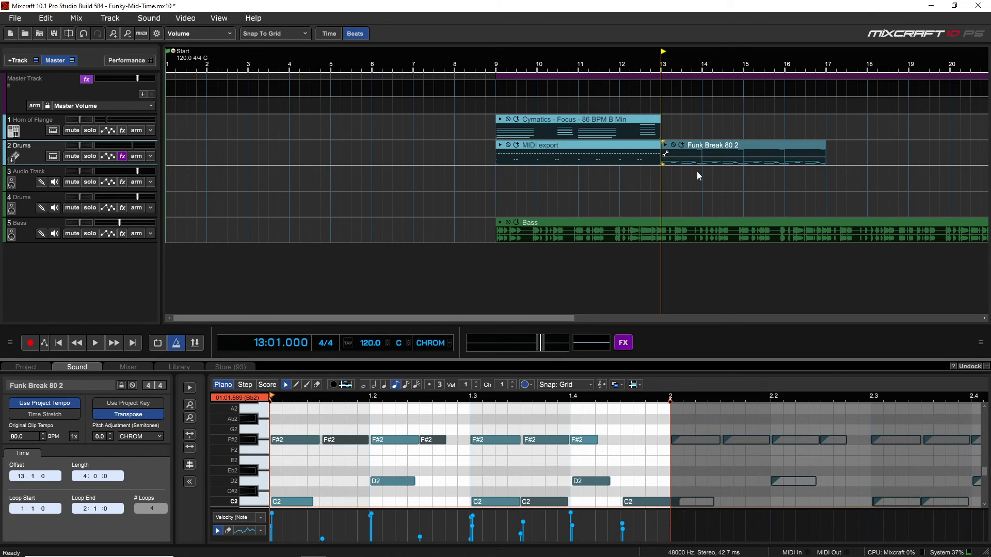
key("space")
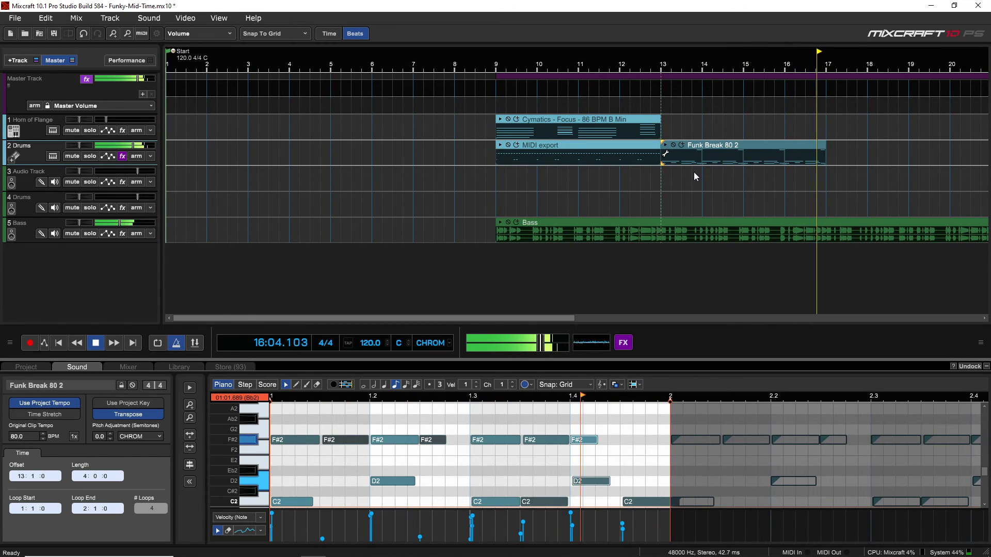
key("space")
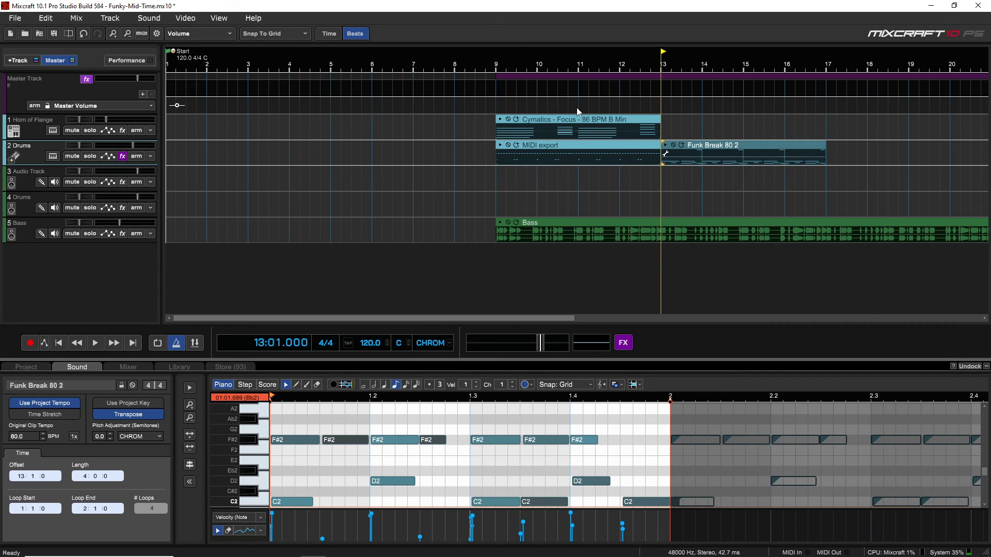
Play the arrangement from bar 9 in the original key of C.
left_click(494, 190)
key("space")
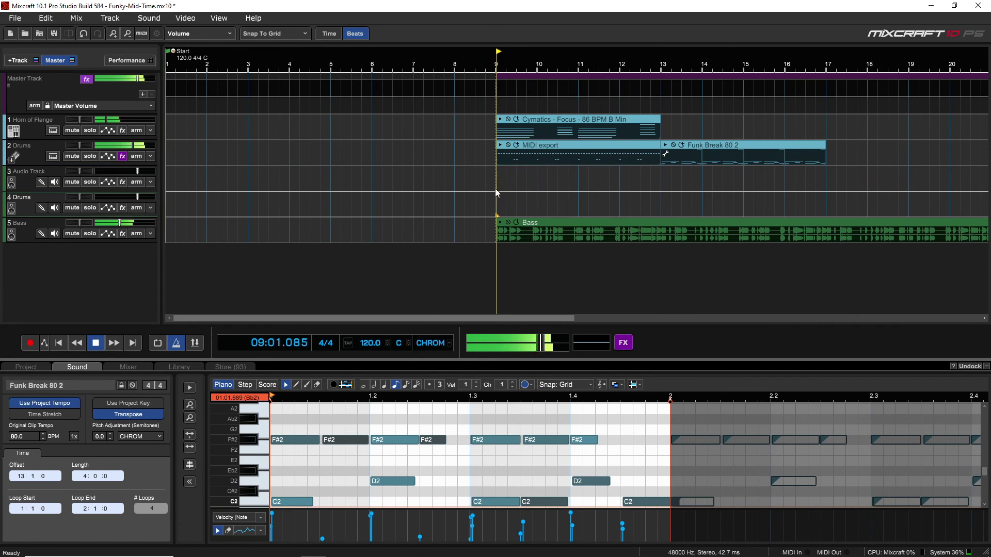
key("space")
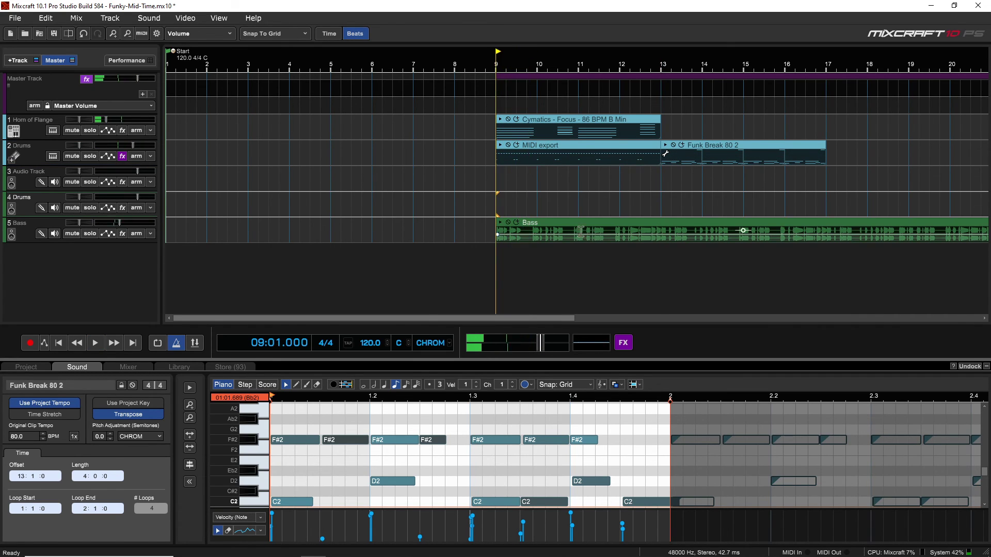
Change the project key to E, audition it, and select the Bass clip.
left_click(402, 343)
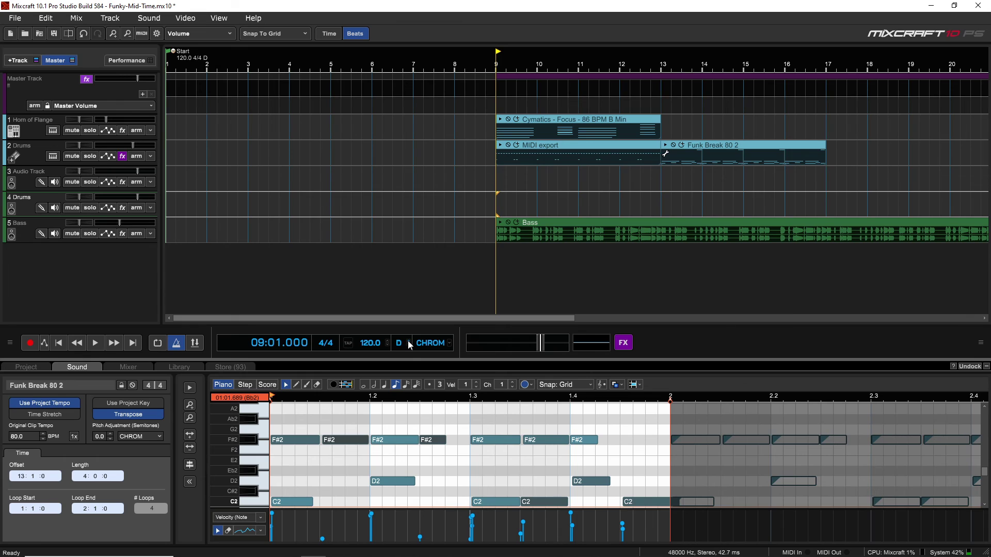
type("E")
key("space")
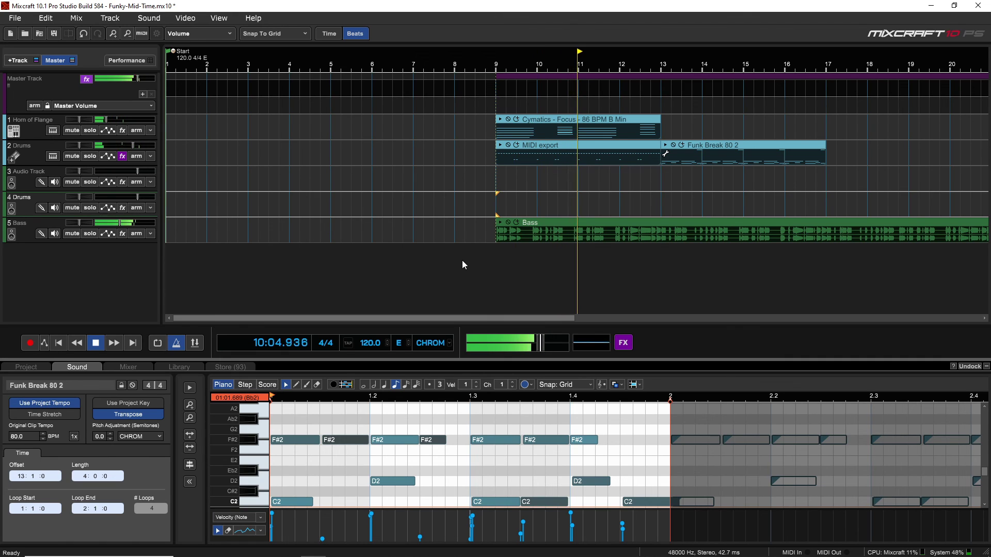
key("space")
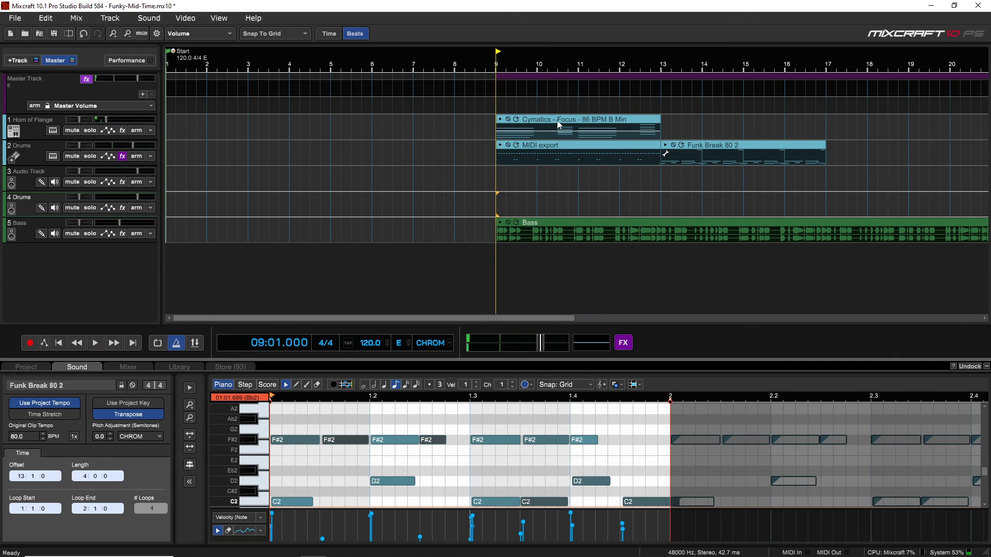
left_click(551, 223)
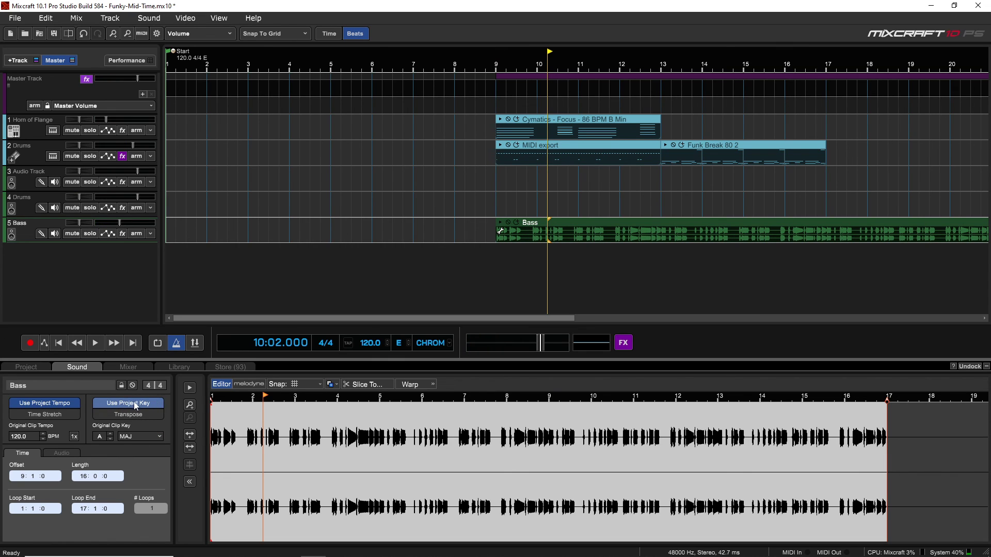
left_click(492, 195)
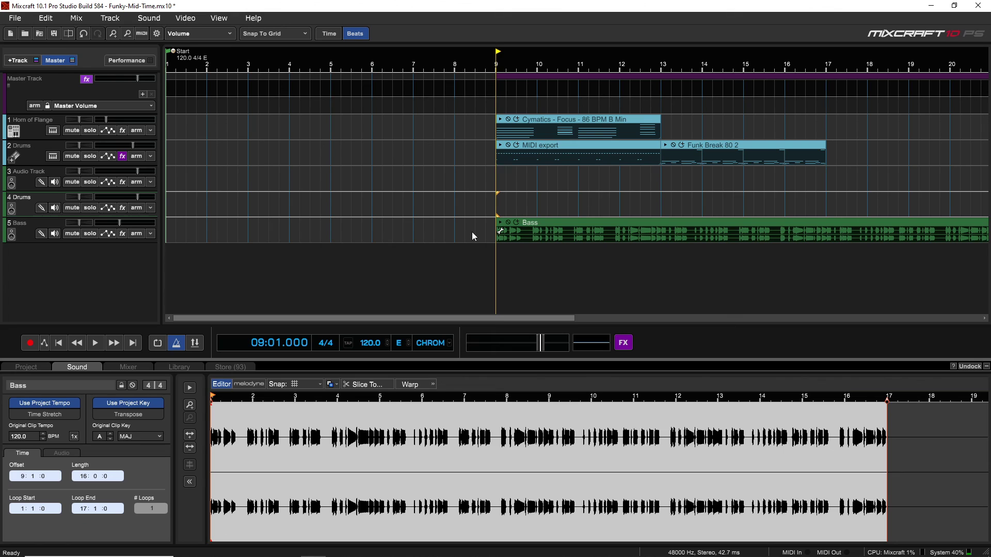
key("space")
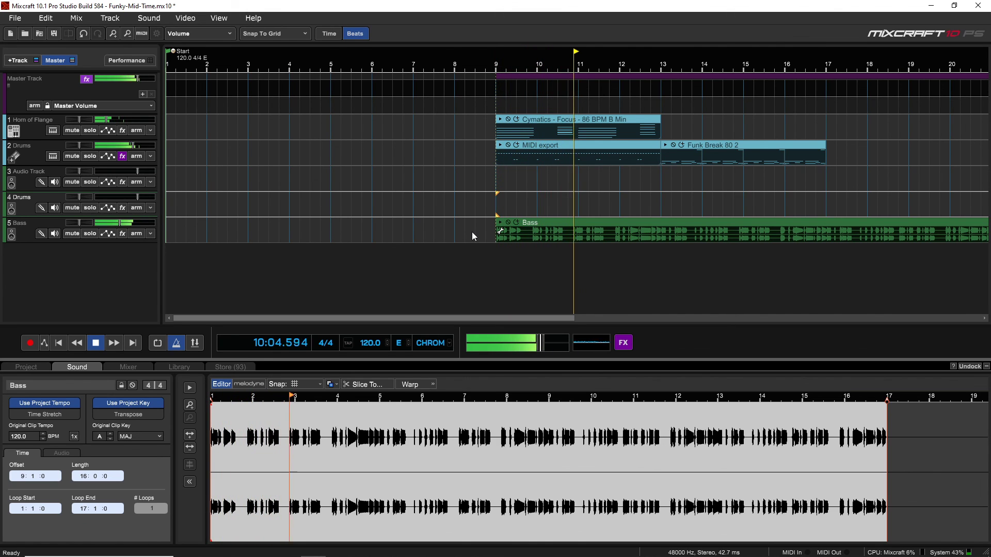
right_click(471, 231)
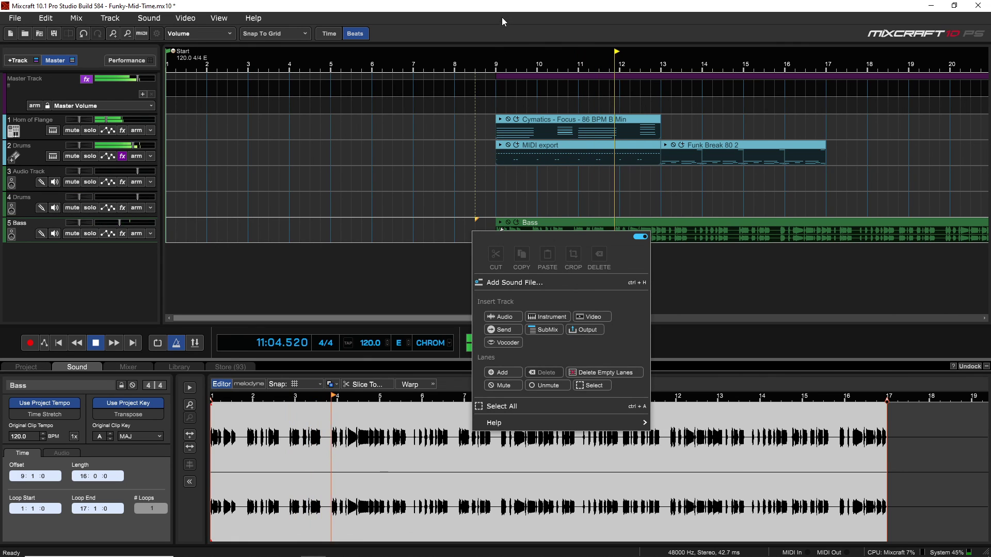